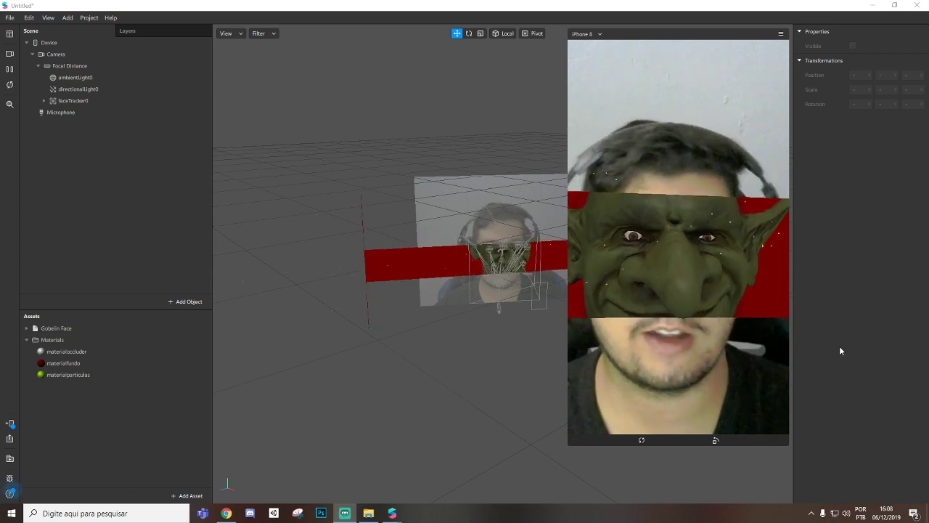
Step: Compare materialoccluder at 100 and 0 opacity and examine its depth options under the advanced render settings
left_click(73, 352)
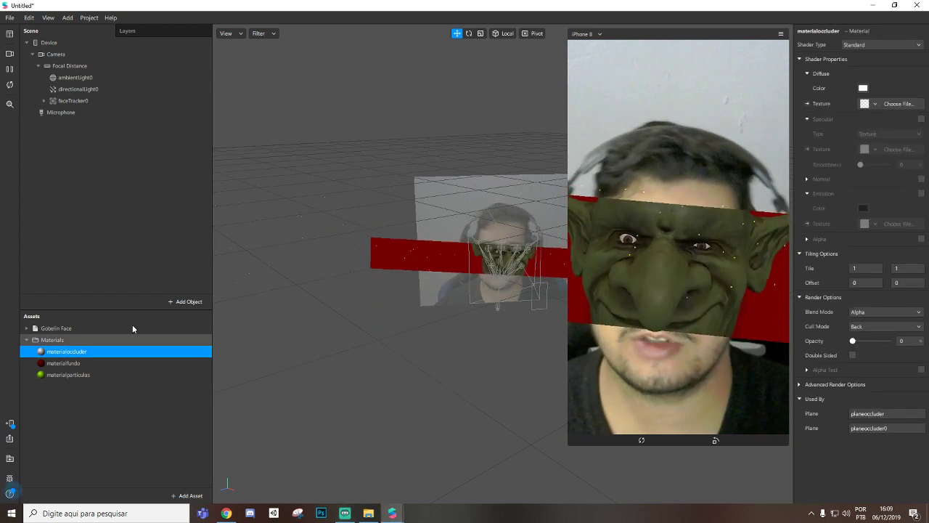
left_click_drag(855, 341, 887, 341)
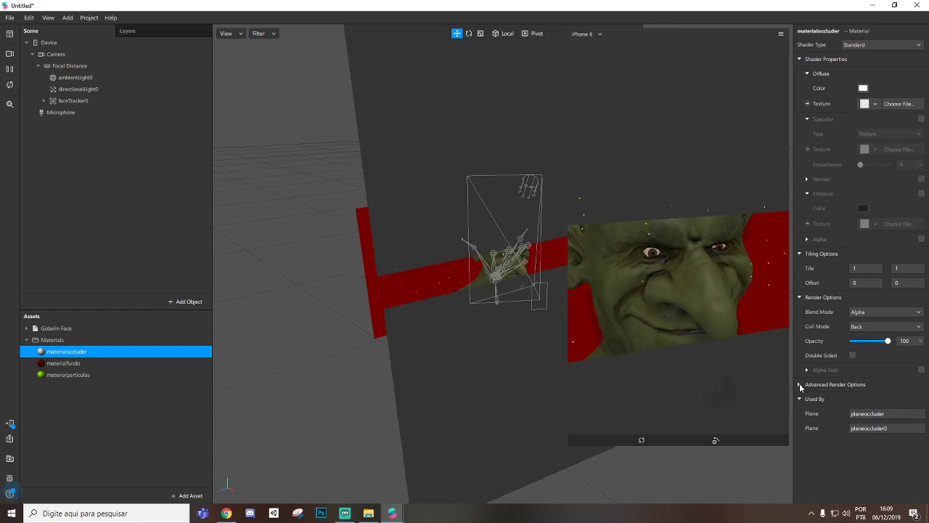
left_click(802, 384)
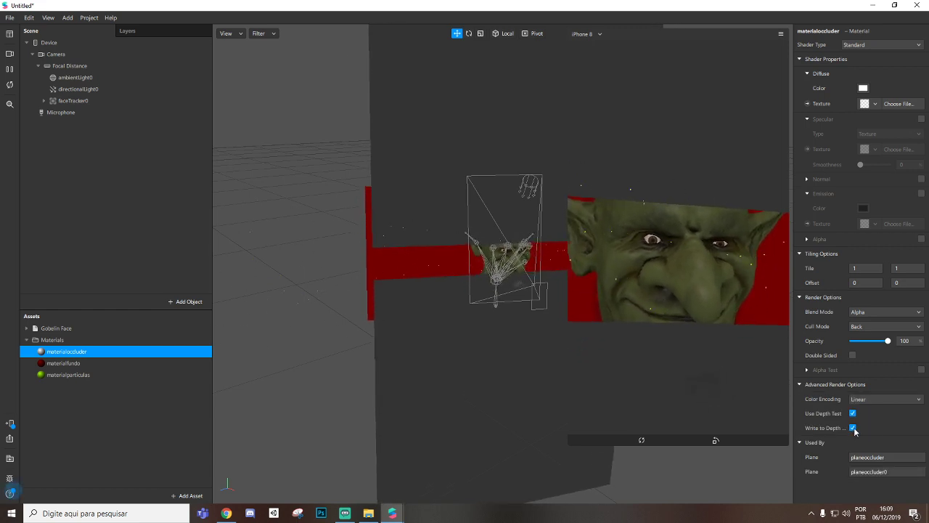
left_click(853, 428)
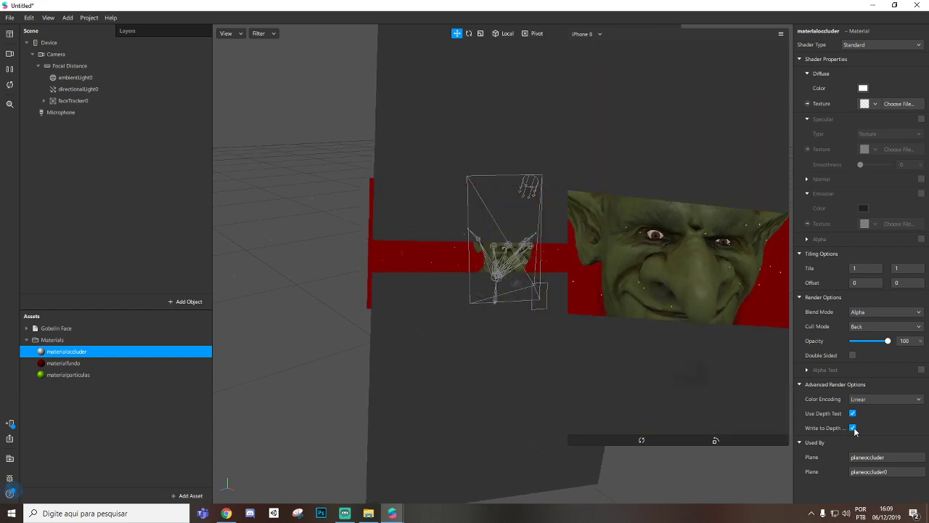
left_click(853, 428)
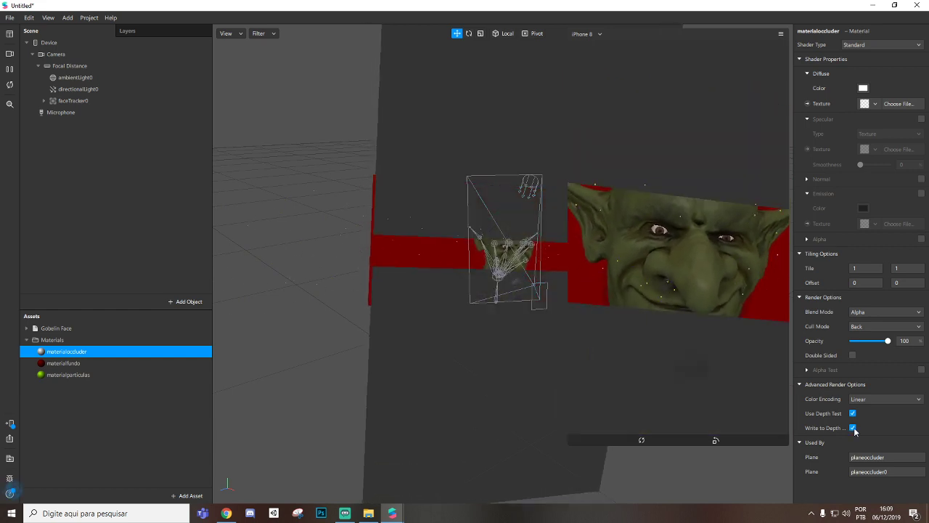
left_click_drag(888, 340, 807, 336)
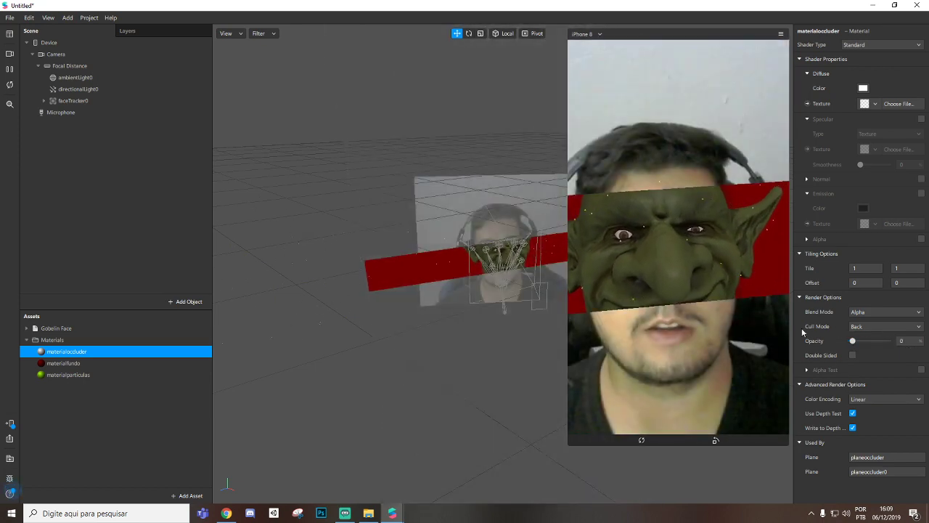
Step: Start a new blank project, discarding the changes to the current one
key("ctrl+n")
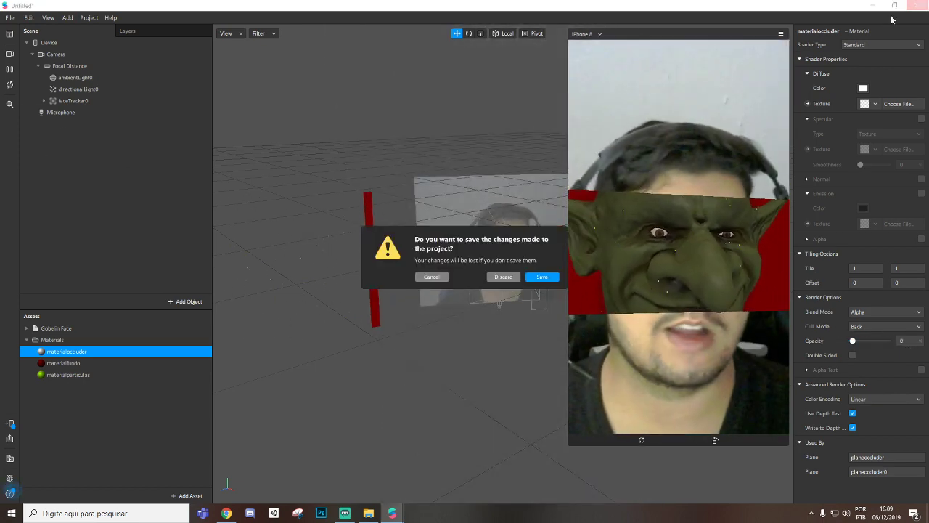
left_click(509, 277)
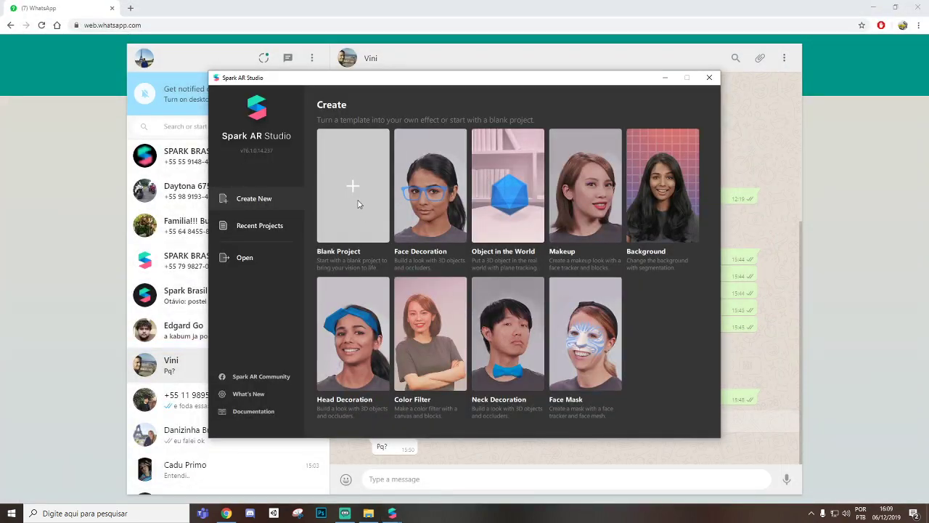
left_click(357, 199)
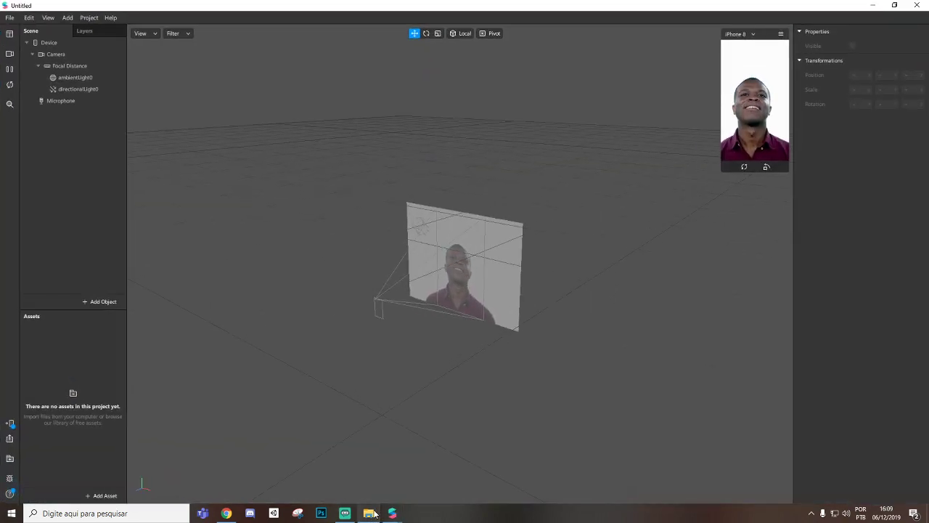
Step: Import the Gobelin Face 3D object from the Spark Library
mouse_move(393, 513)
left_click(315, 438)
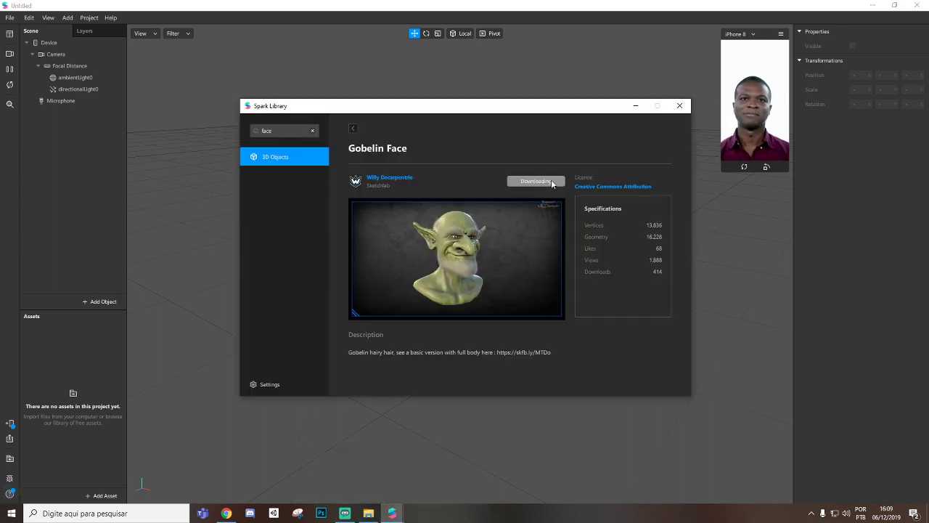
Step: Add a face tracker to the scene
right_click(58, 122)
mouse_move(89, 128)
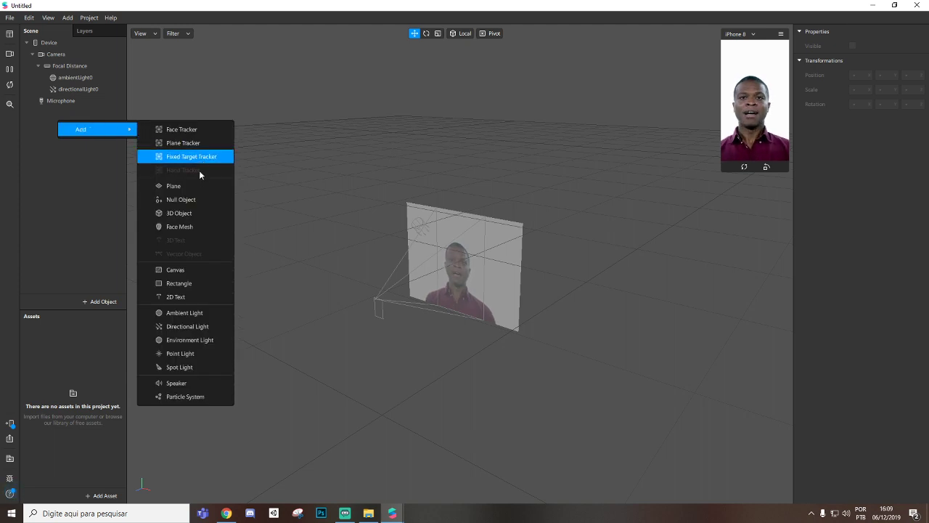
left_click(178, 130)
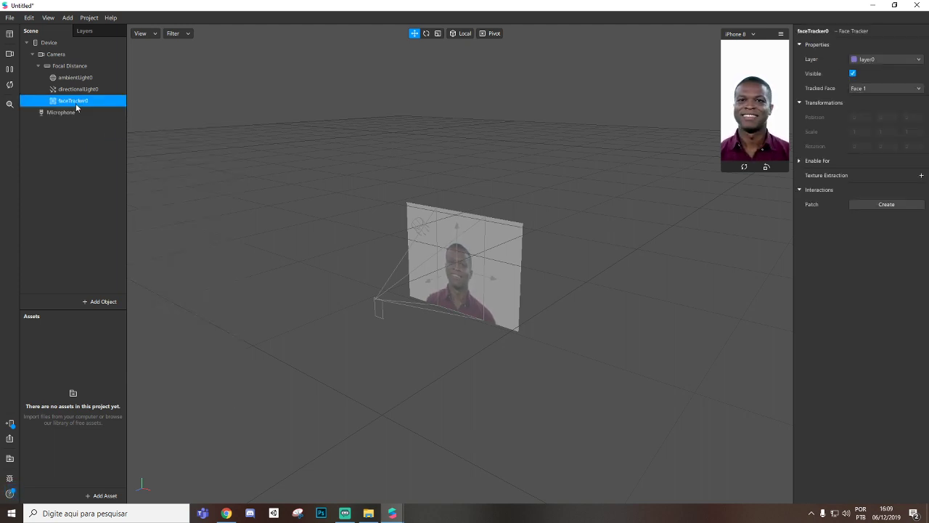
Step: Enlarge the device preview and switch its video source to the live webcam
left_click_drag(717, 175, 565, 290)
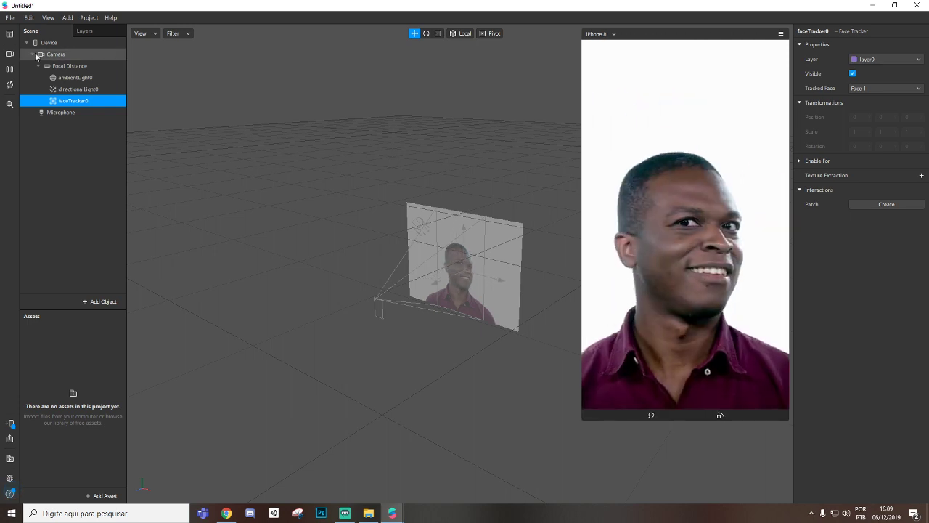
left_click(9, 53)
left_click(76, 69)
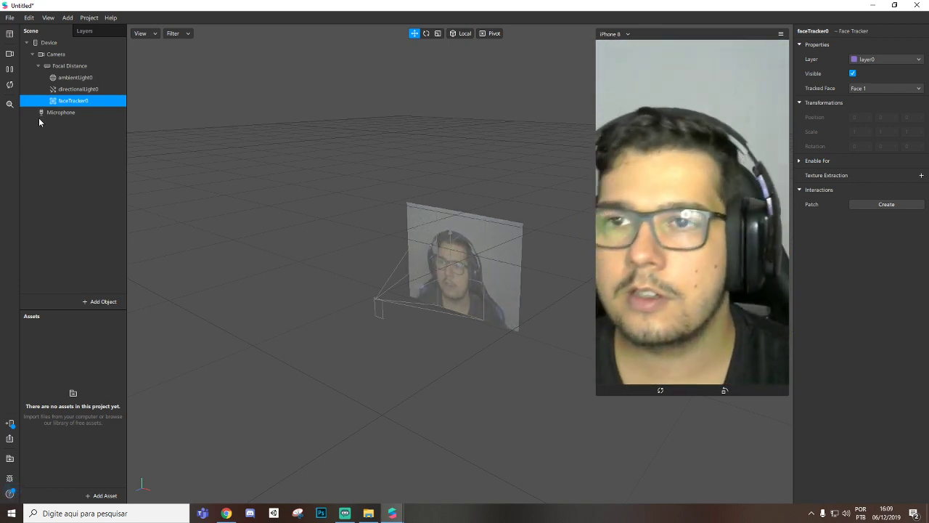
Step: Add a plane under faceTracker0 and set its X and Y scale to 10
right_click(68, 100)
mouse_move(102, 111)
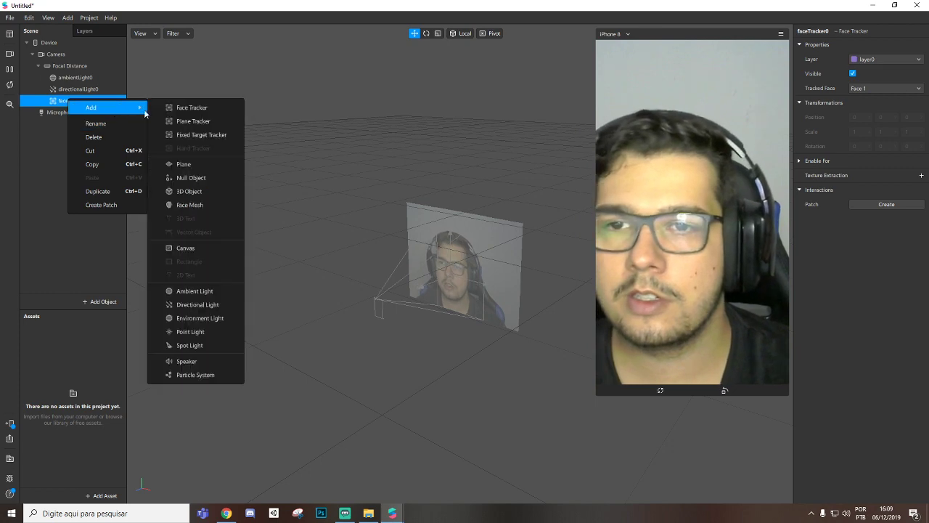
left_click(207, 165)
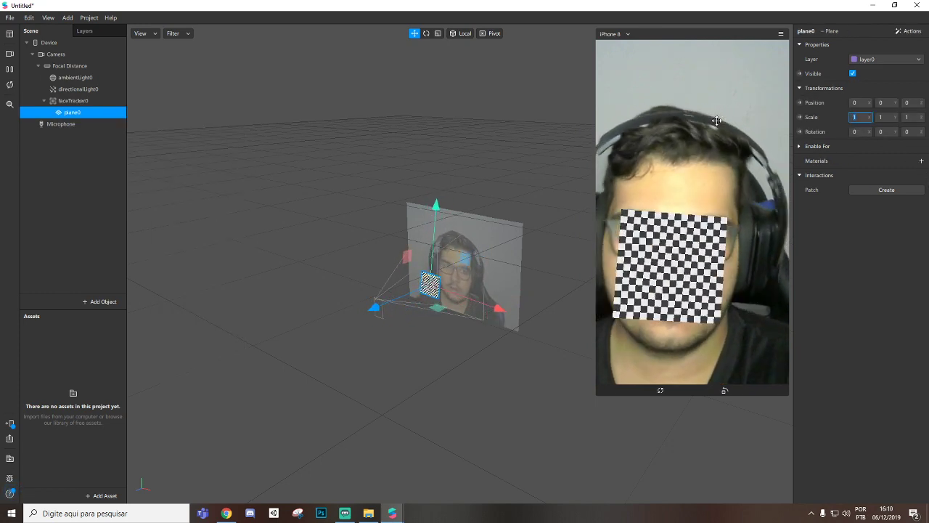
type("0")
key("Return")
left_click(891, 116)
type("0")
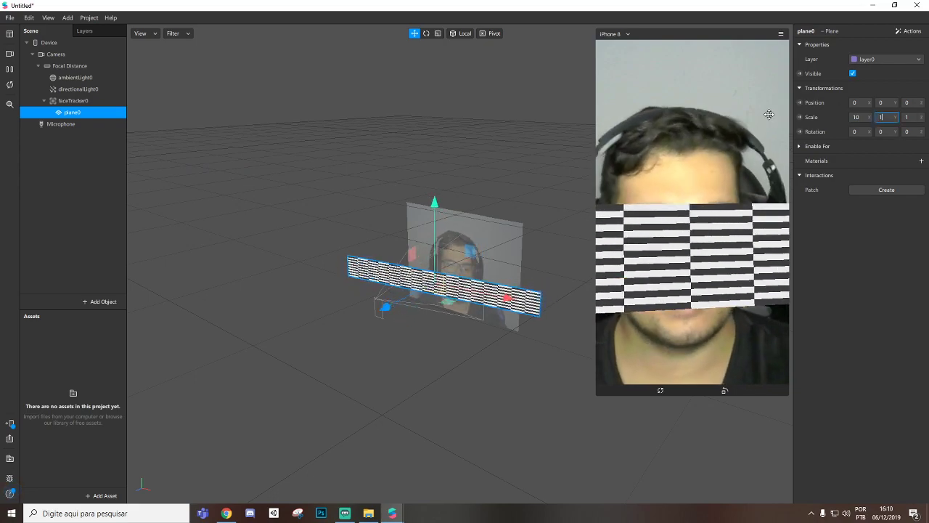
key("Return")
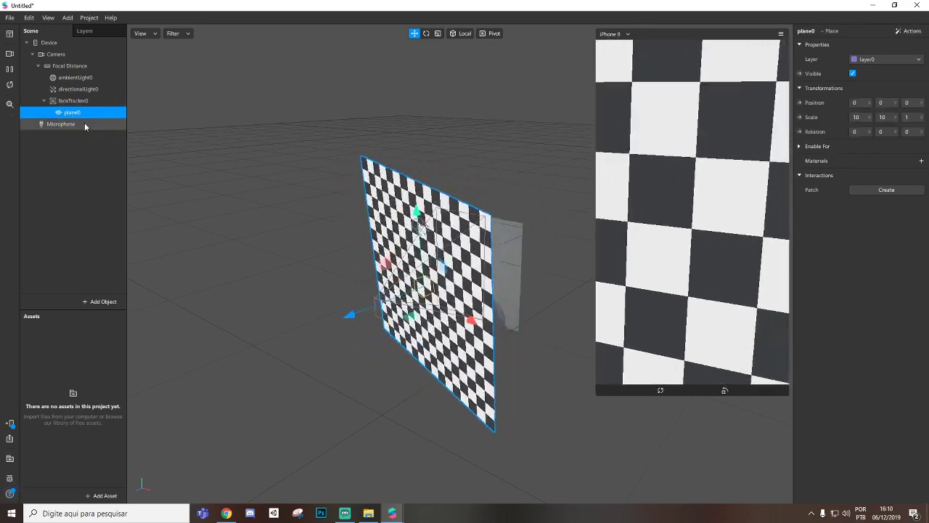
Step: Rename the plane planeoccluder and duplicate it
double_click(78, 113)
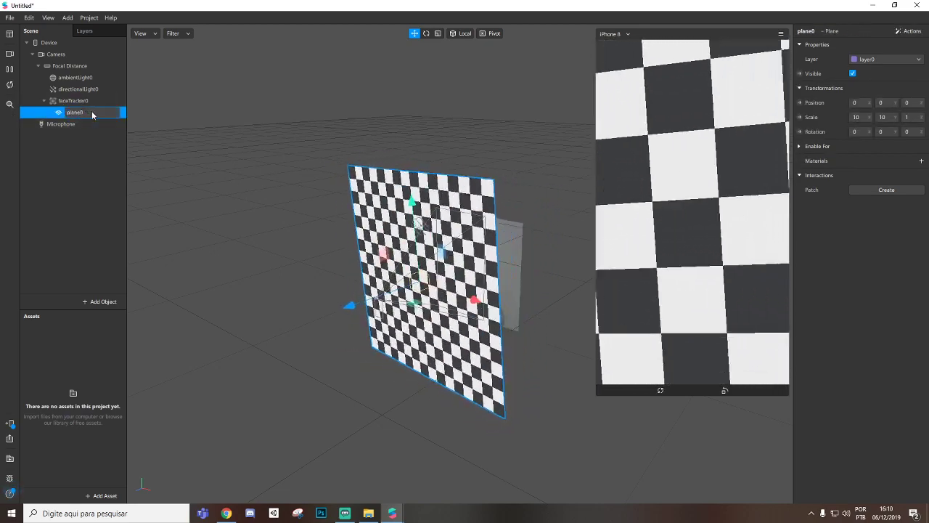
type("planeoccluder")
key("Return")
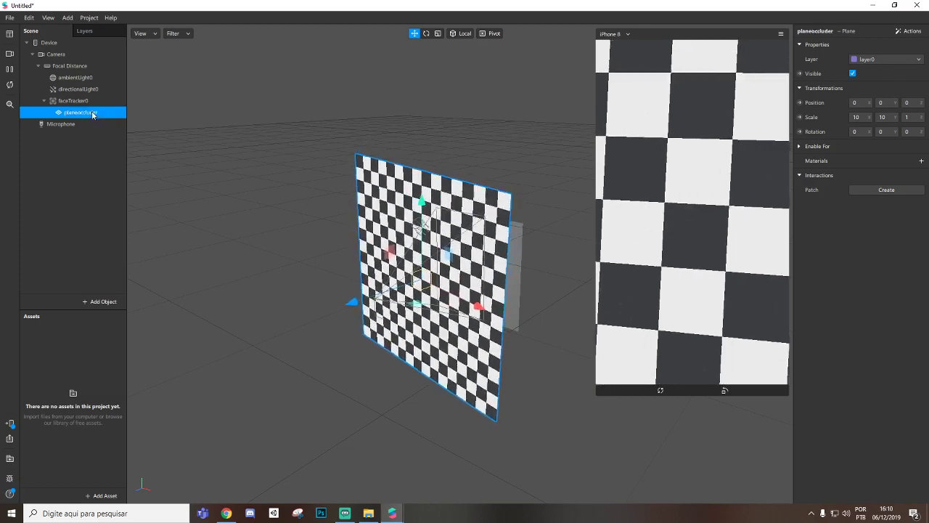
key("ctrl+d")
left_click(84, 124)
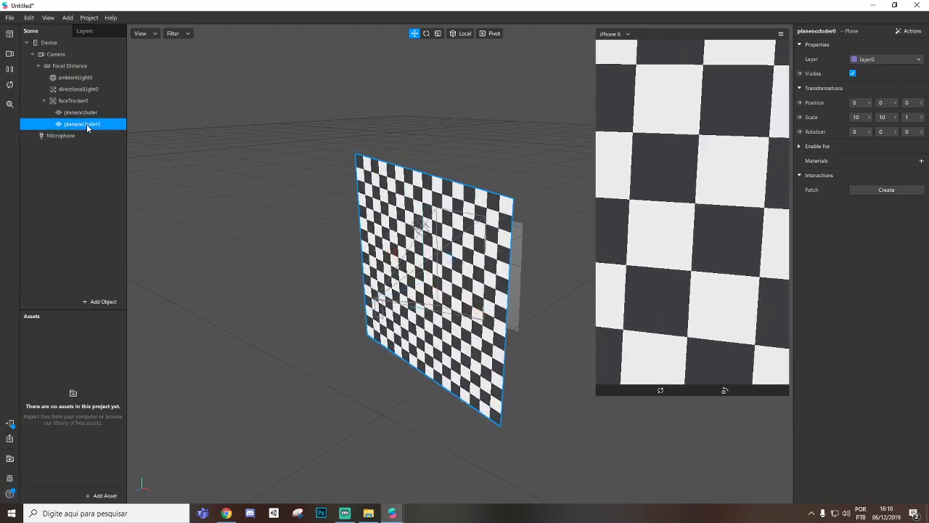
Step: Set the Y position of planeoccluder to 0.6 and of planeoccluder0 to -0.5
left_click(89, 114)
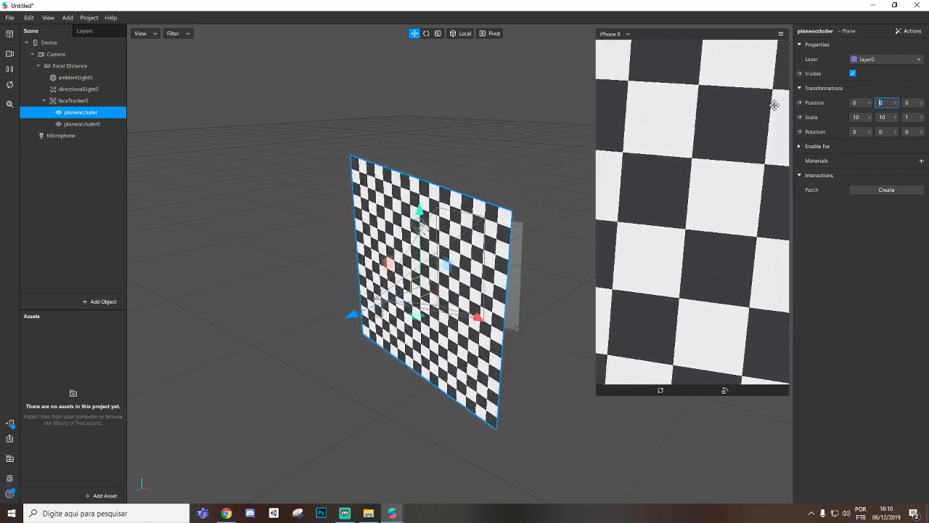
type("0.6")
key("Return")
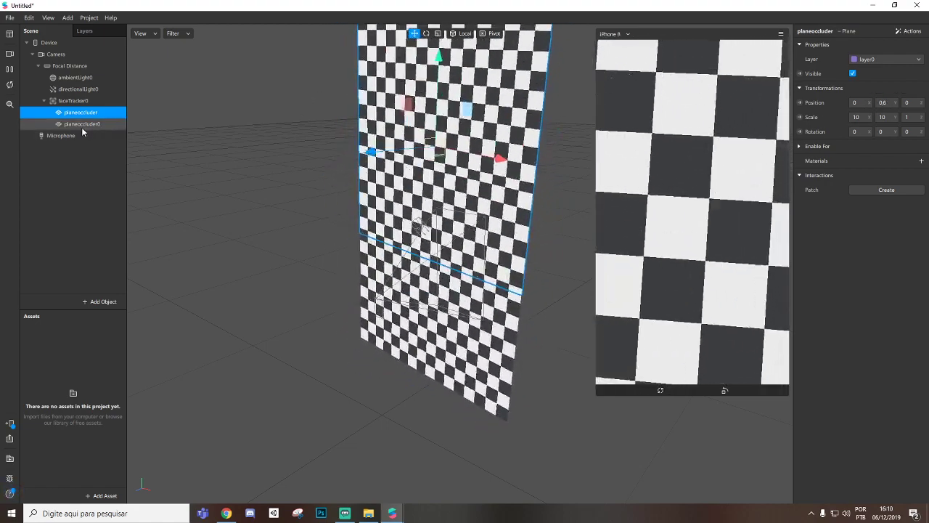
left_click(82, 124)
left_click(882, 103)
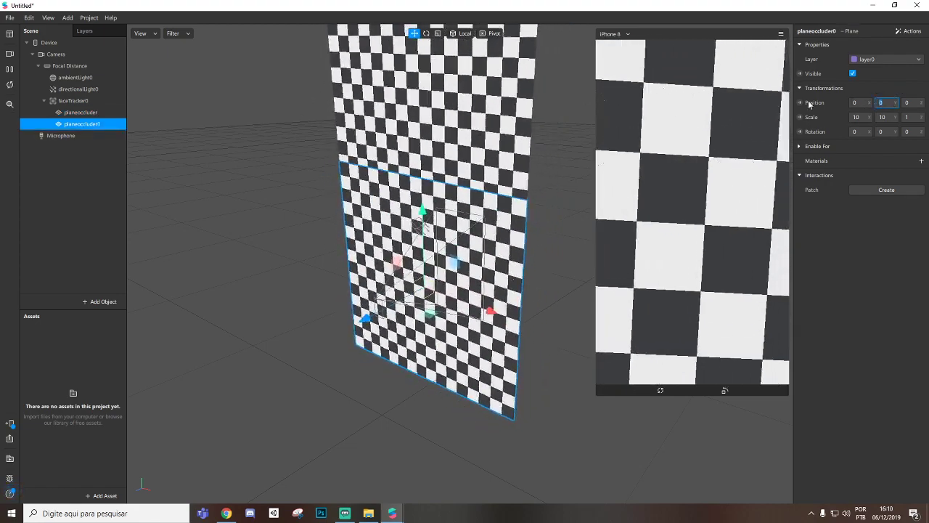
type("-0.5")
key("Return")
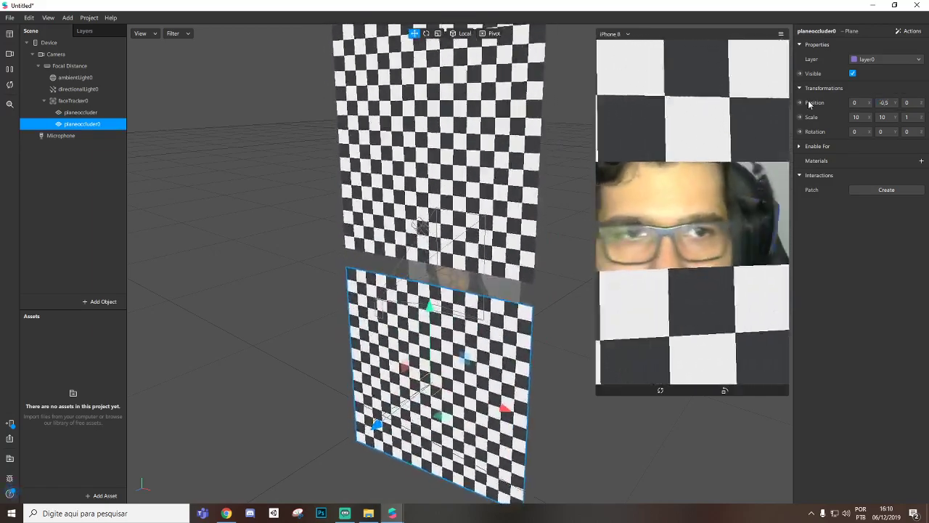
Step: Set the Y position of planeoccluder to 0.58
left_click(116, 112)
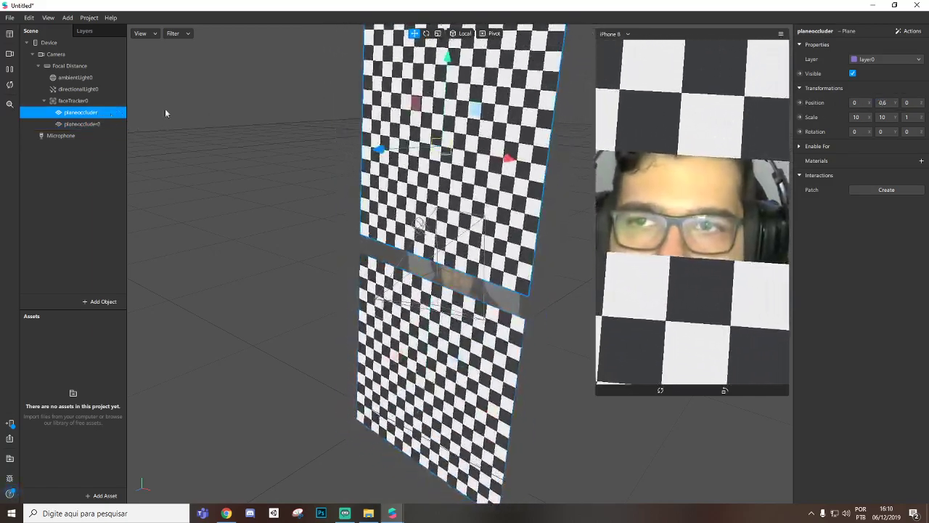
type("0.5")
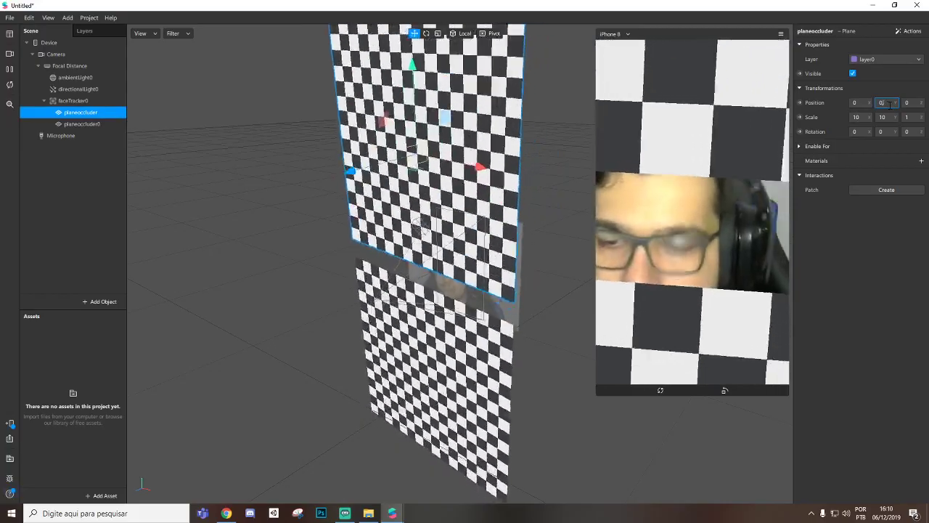
type("8")
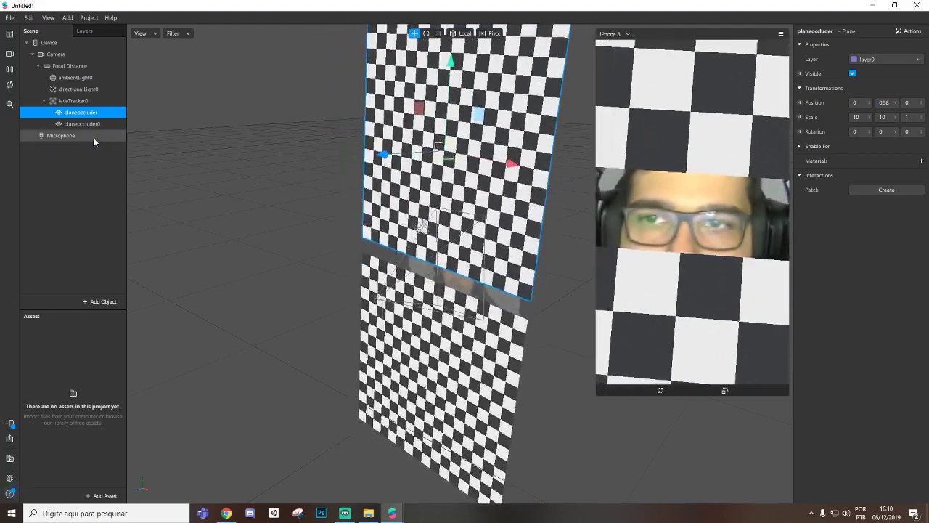
Step: Apply one new material to both occluder planes and rename it materialoccluder
left_click(922, 162)
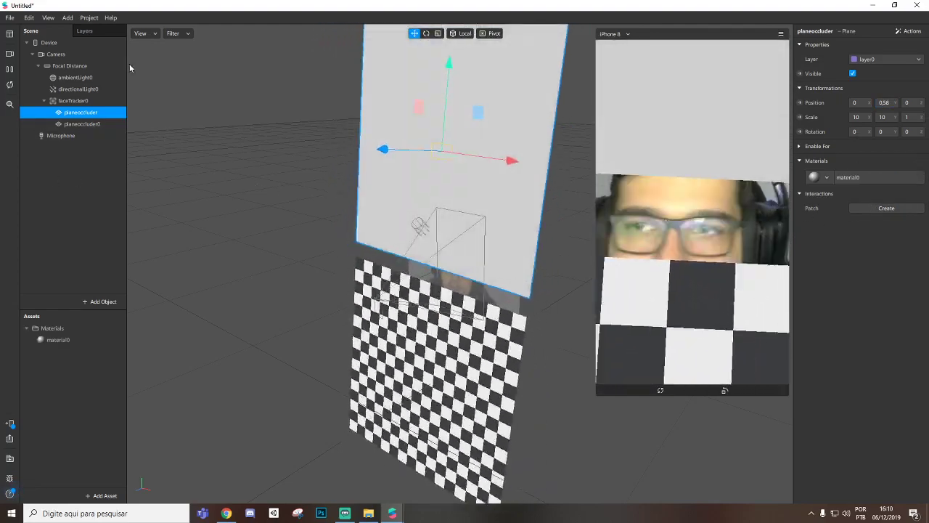
key("Down")
left_click(920, 162)
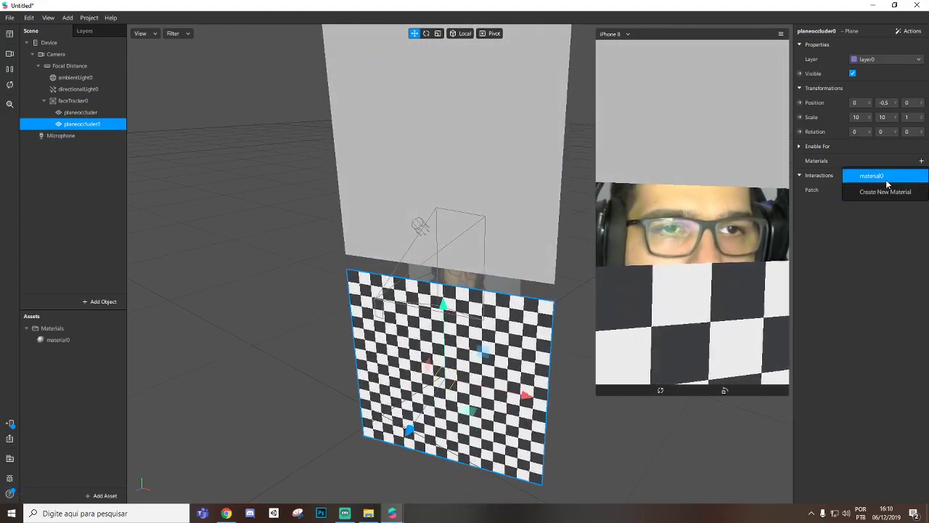
left_click(817, 155)
double_click(75, 341)
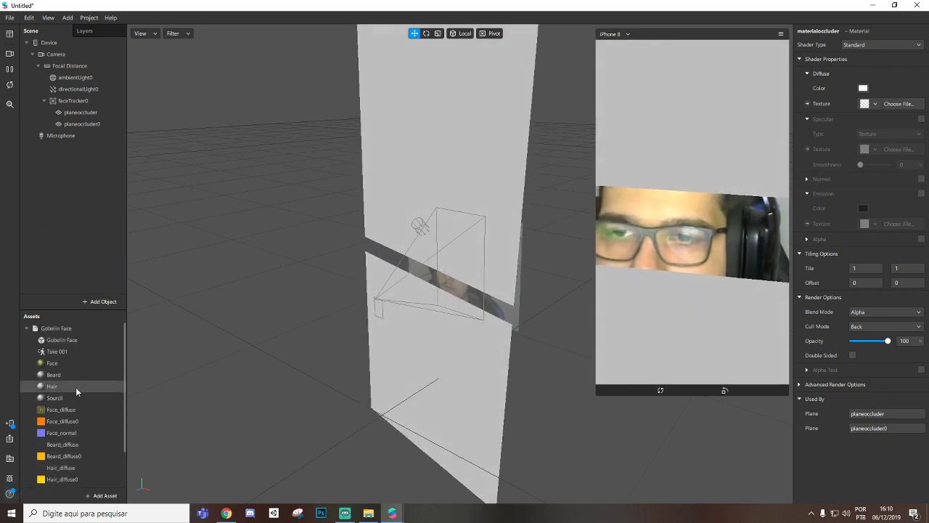
left_click(27, 328)
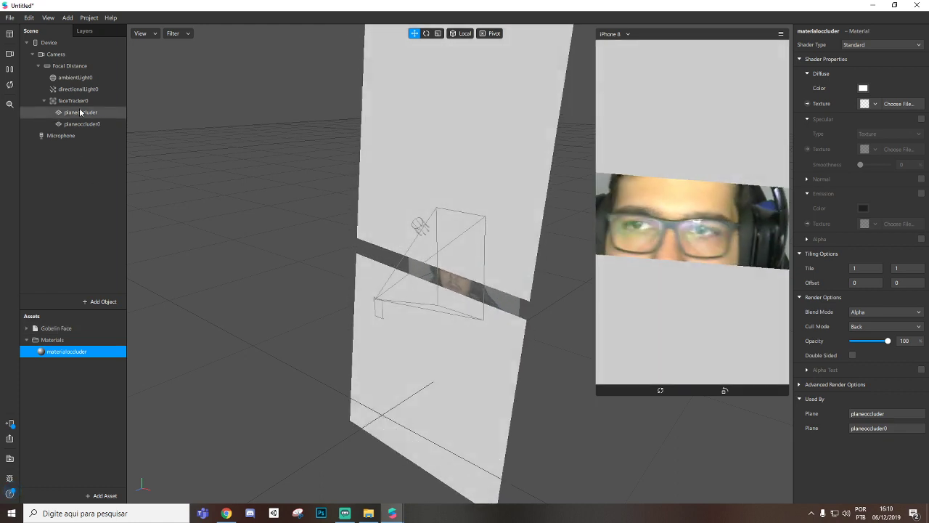
Step: Hide planeoccluder and planeoccluder0 in the scene
left_click(80, 113)
left_click(81, 124, "shift")
left_click(854, 74)
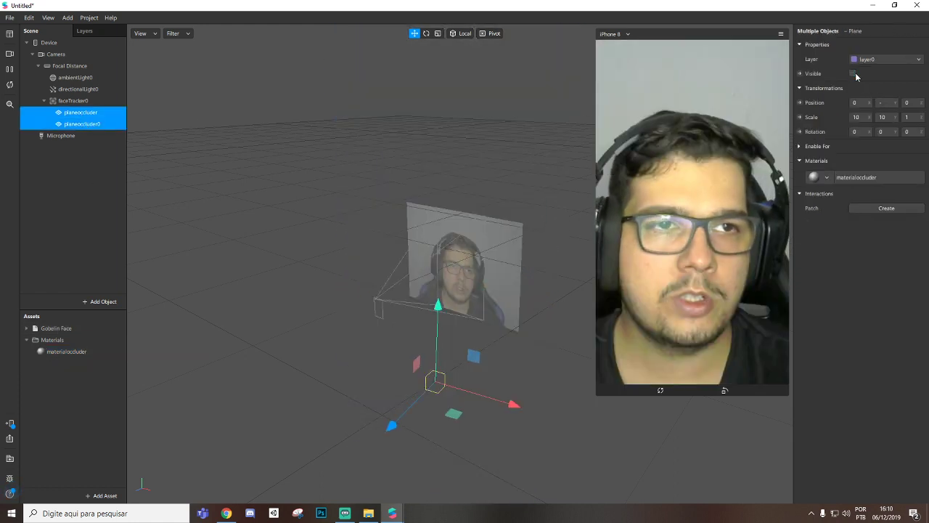
Step: Place the Gobelin Face model under faceTracker0
left_click(56, 329)
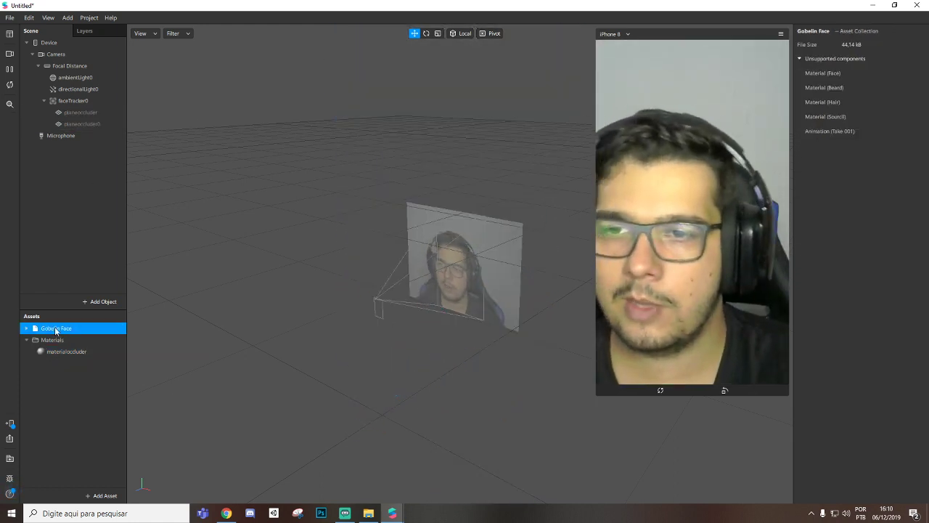
left_click_drag(56, 330, 73, 101)
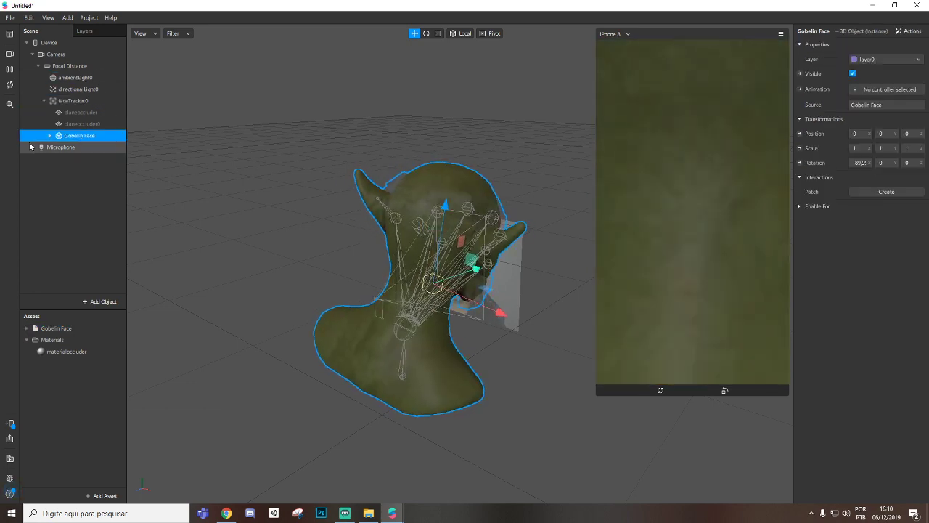
Step: Move Gobelin Face above the two occluder planes within faceTracker0 and set its Y rotation to 180
left_click_drag(76, 108, 85, 118)
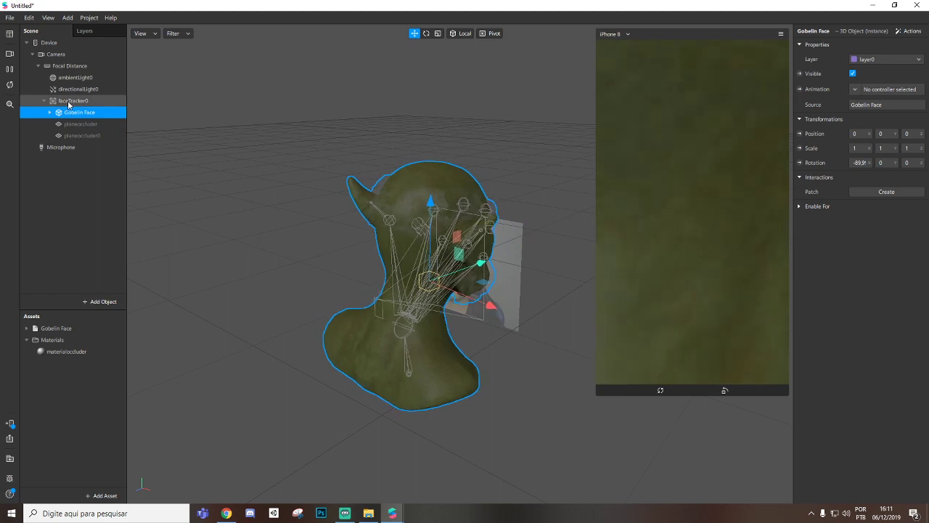
left_click(71, 101)
left_click(78, 112)
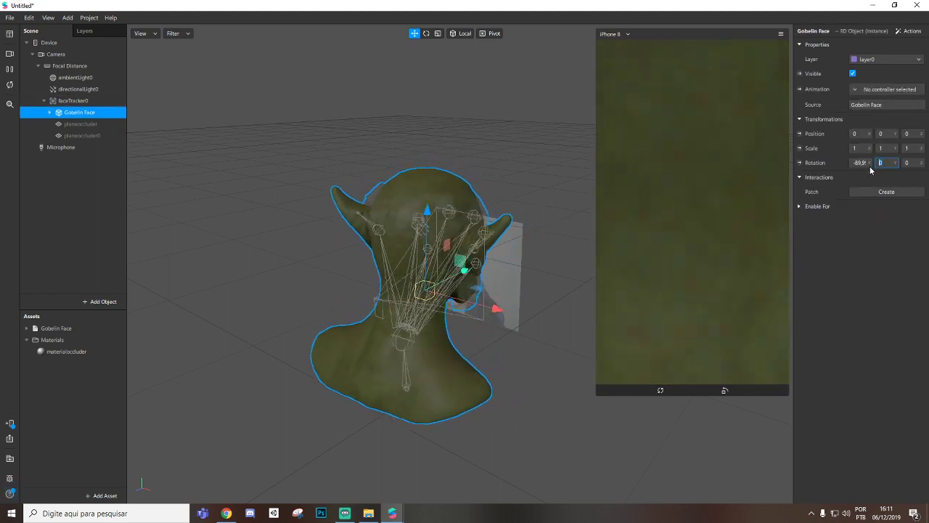
type("180")
key("Return")
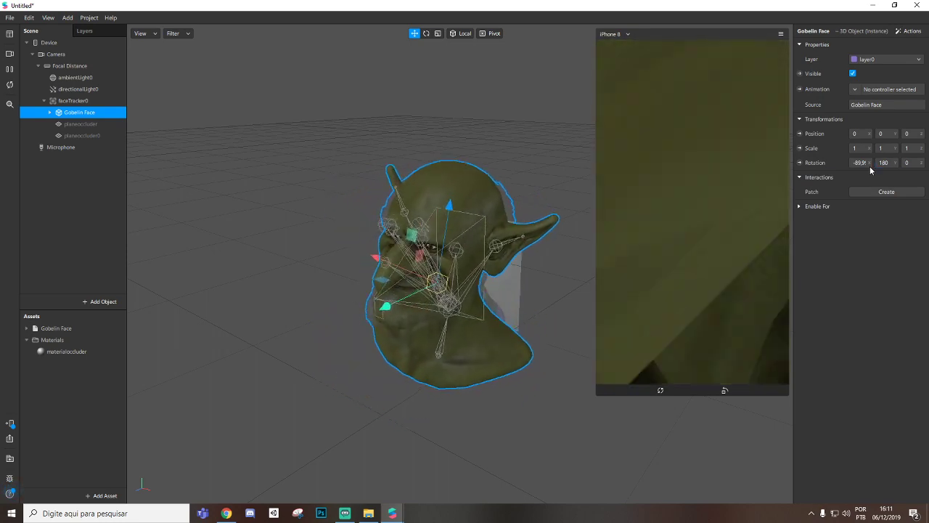
Step: Scale the Gobelin Face model to 0,4 on all three axes
left_click(859, 148)
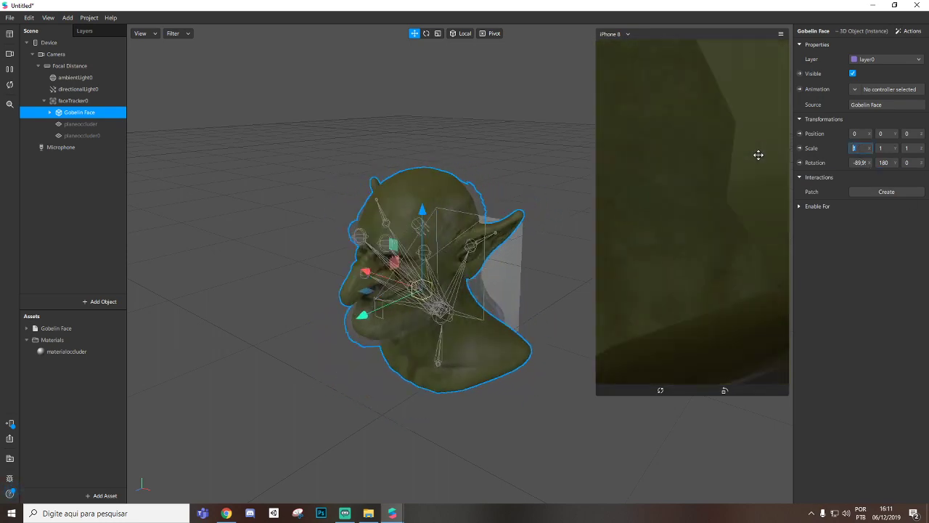
type("0,4")
key("Return")
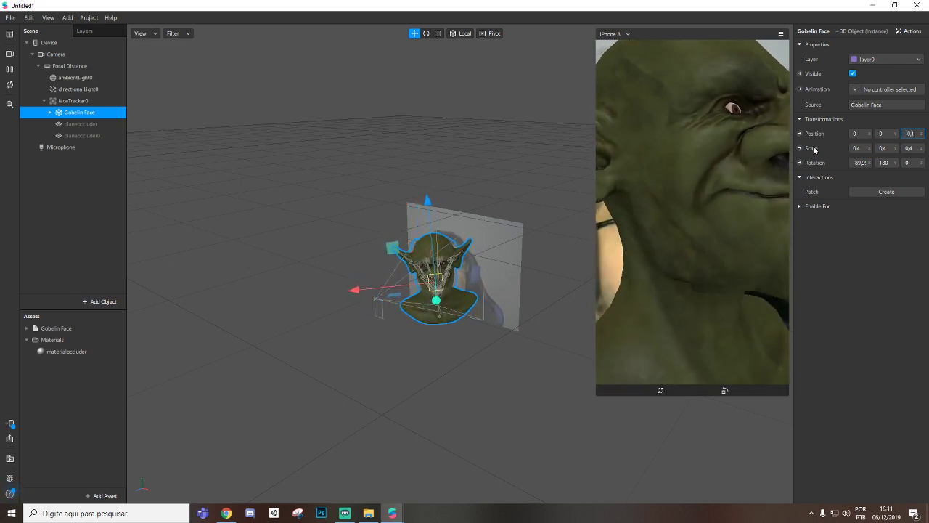
Step: Fit the Gobelin Face model over the tracked face with Y position -0,06 and Z position -0,13
key("Return")
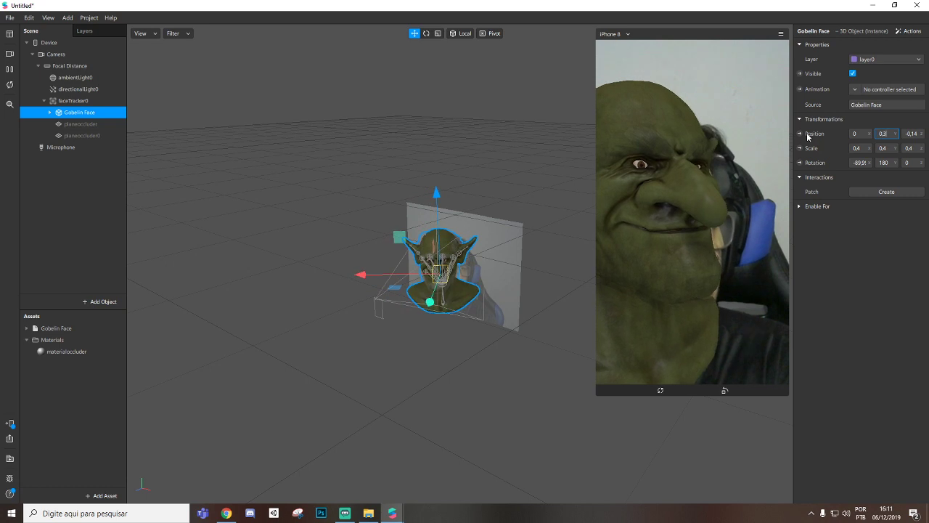
key("Return")
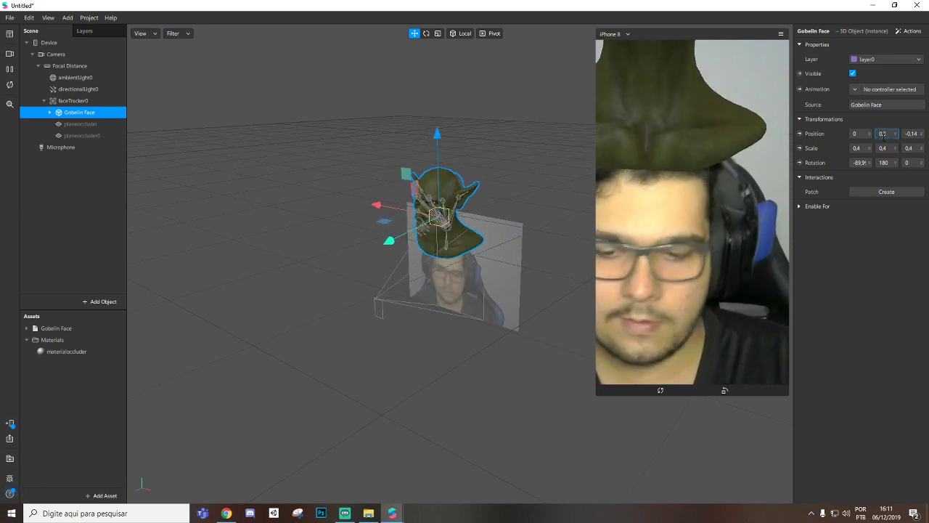
type("-")
key("Return")
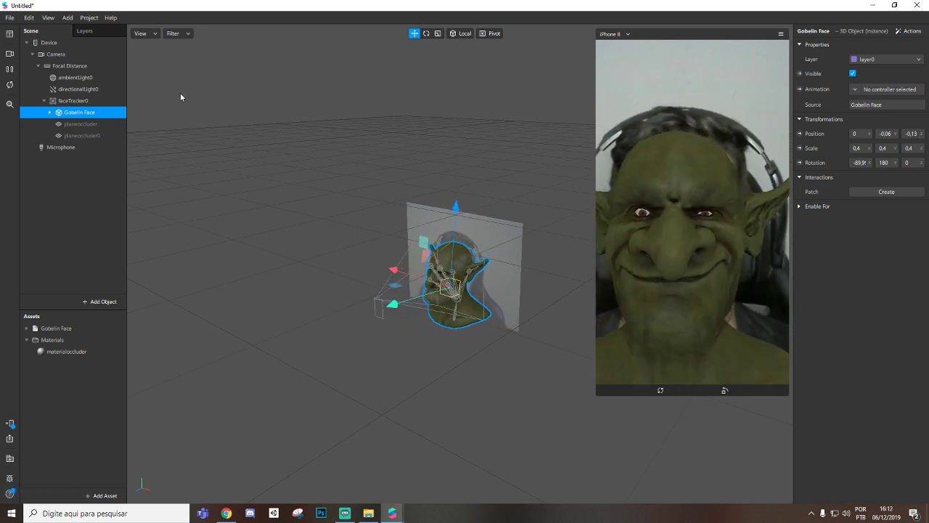
Step: Make planeoccluder and planeoccluder0 visible in the scene again
left_click(102, 123)
left_click(103, 136, "shift")
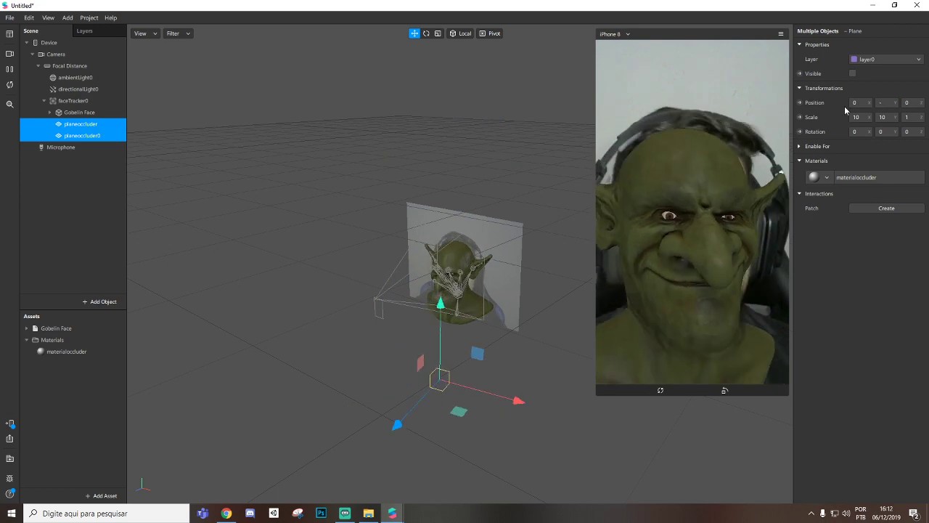
left_click(853, 74)
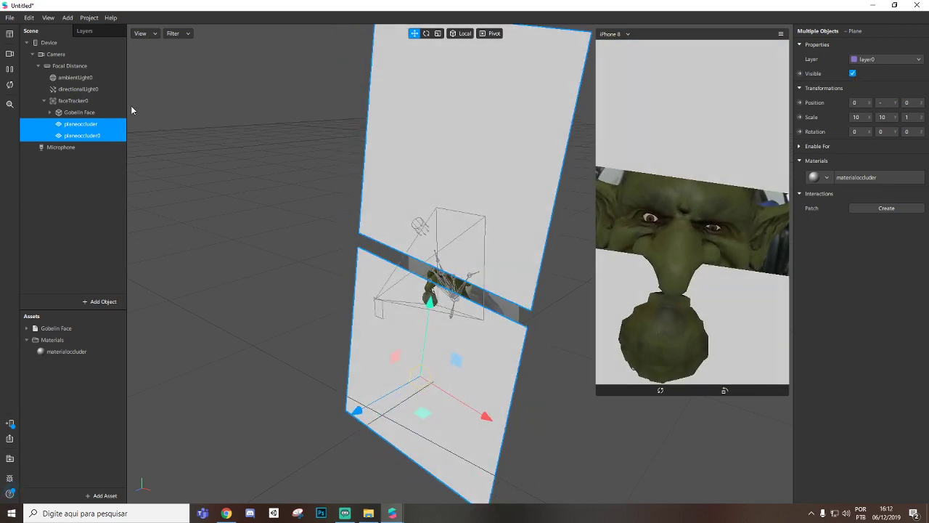
Step: Set the position of planeoccluder0 to -0,53 on Y and 0,04 on Z
left_click(89, 135)
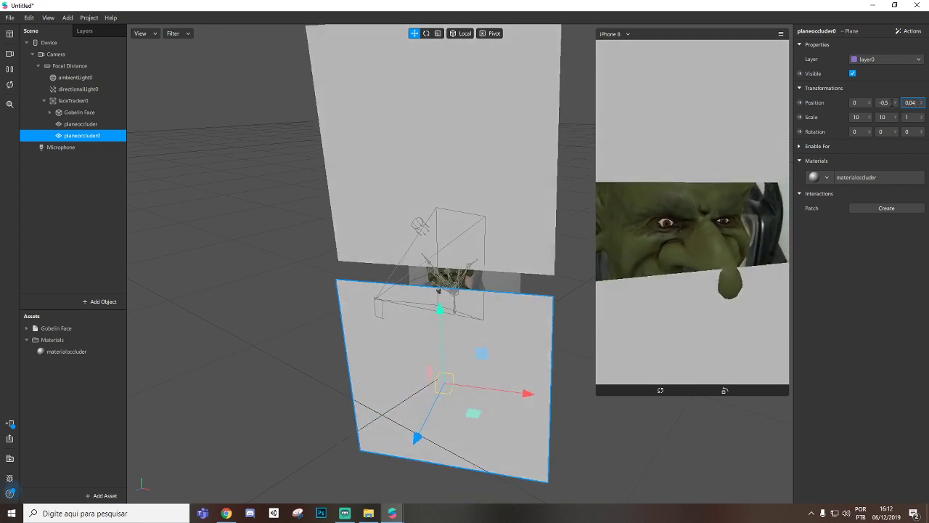
left_click(886, 102)
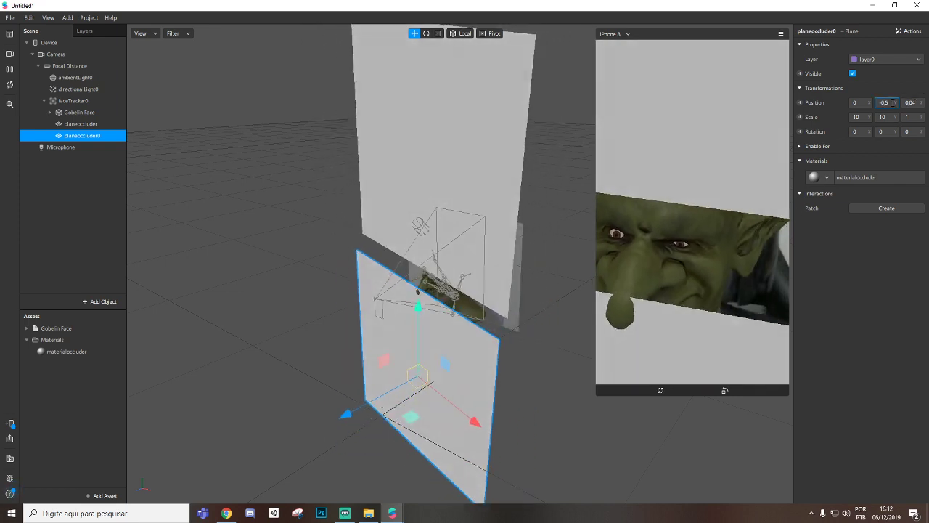
type("6")
key("Return")
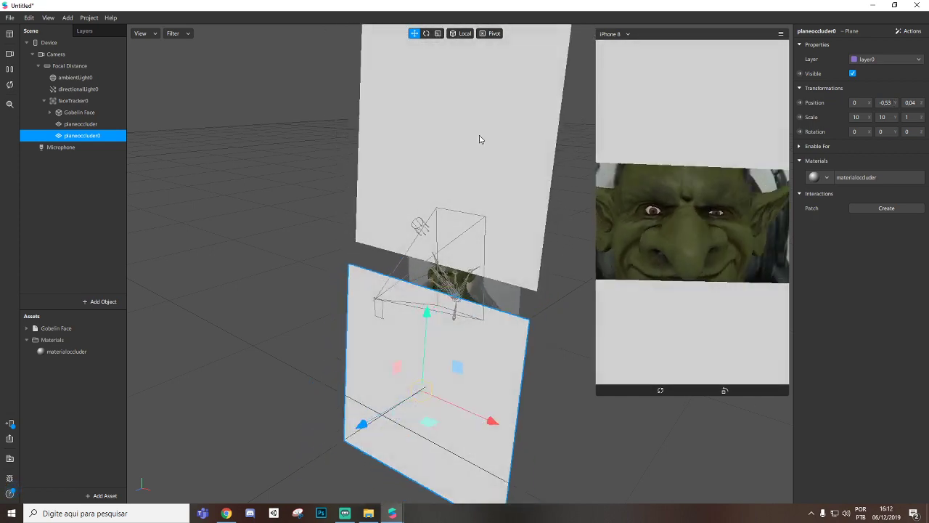
Step: Reduce the opacity of materialoccluder to 0 percent
left_click(80, 124)
left_click(78, 113)
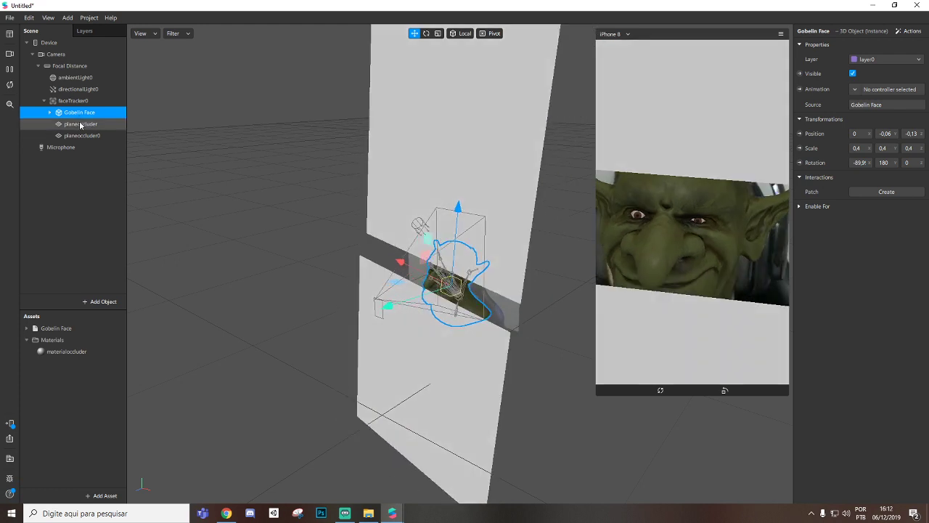
left_click(80, 124)
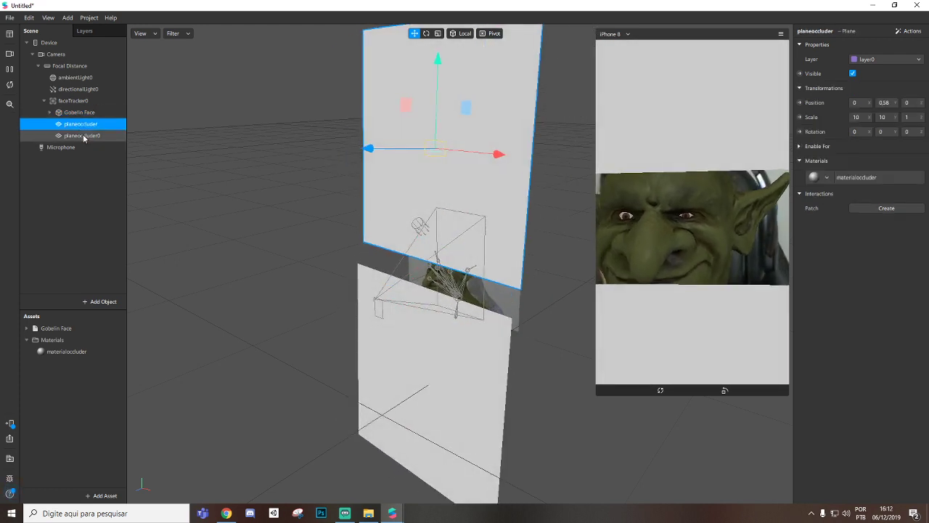
left_click(66, 351)
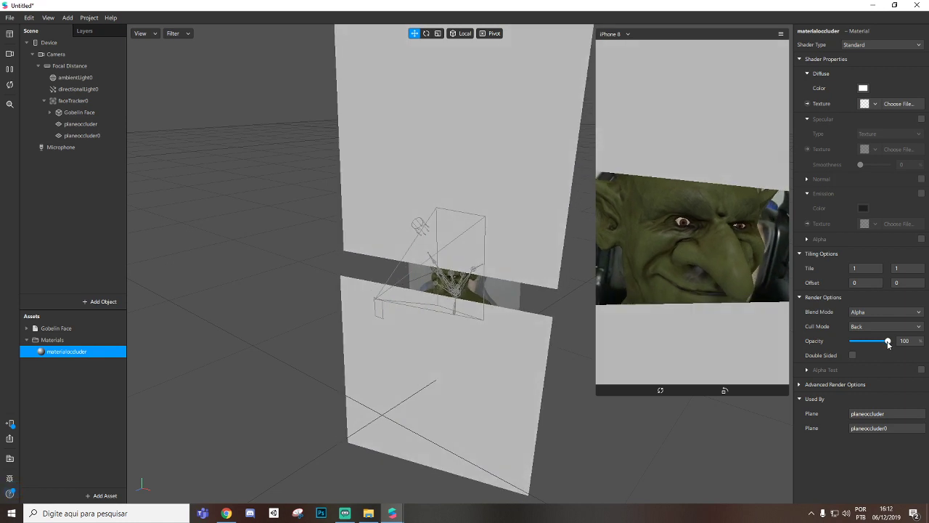
left_click_drag(887, 340, 823, 341)
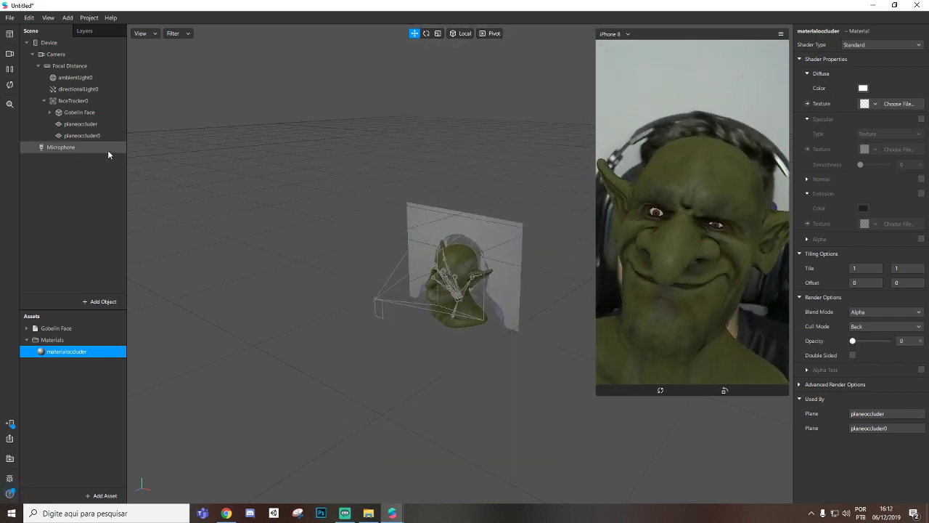
Step: Move planeoccluder and planeoccluder0 together above Gobelin Face in the faceTracker0 hierarchy
left_click(61, 117)
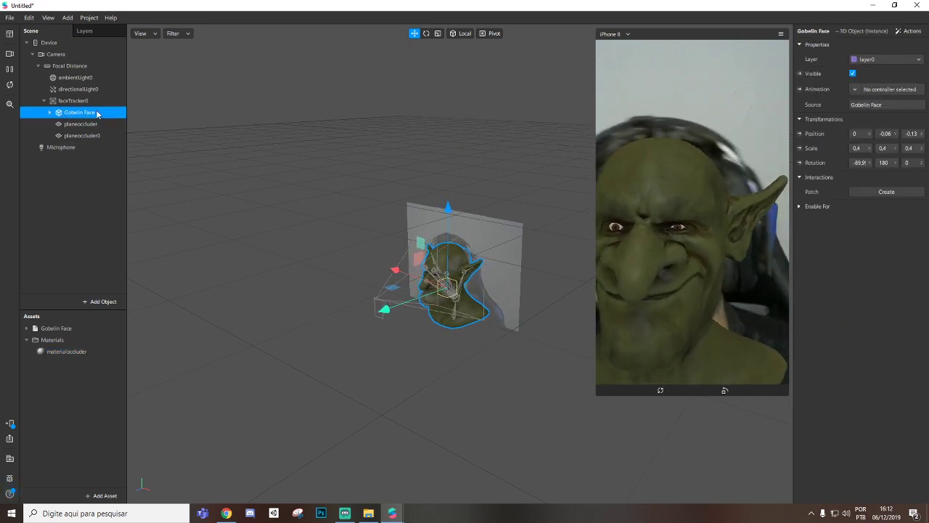
left_click(80, 123)
left_click(81, 136)
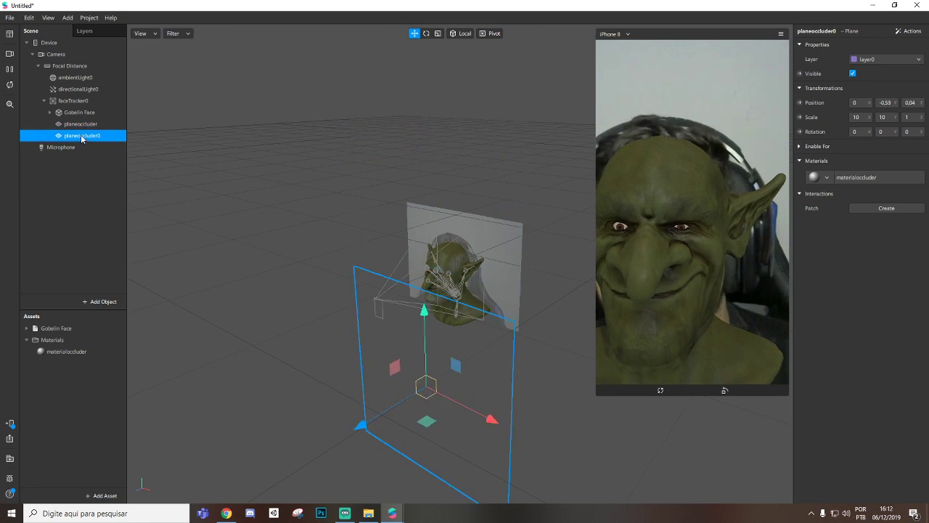
left_click(81, 124)
left_click(82, 135)
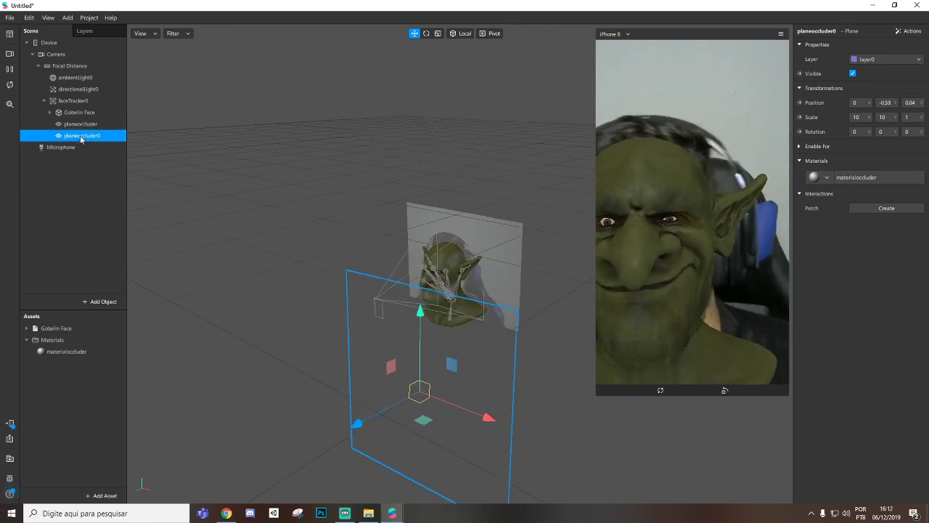
left_click(91, 125, "ctrl")
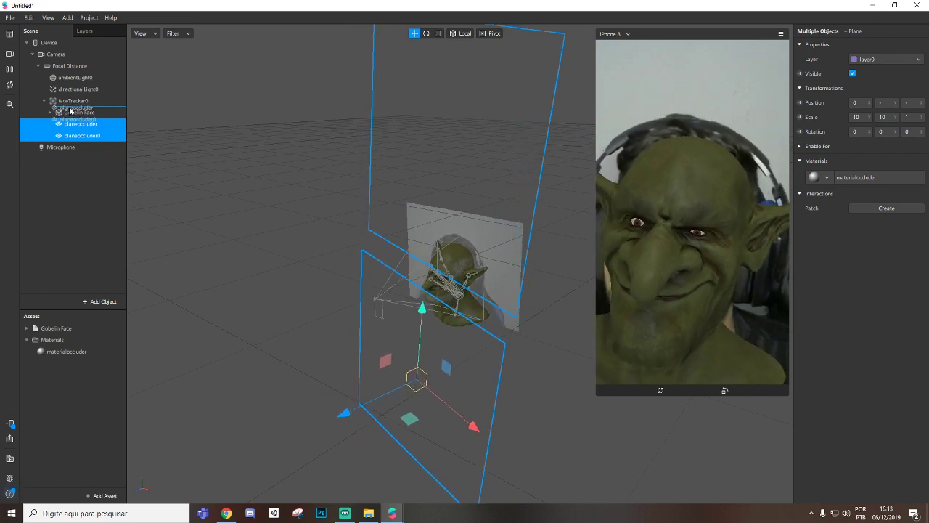
left_click_drag(70, 109, 70, 109)
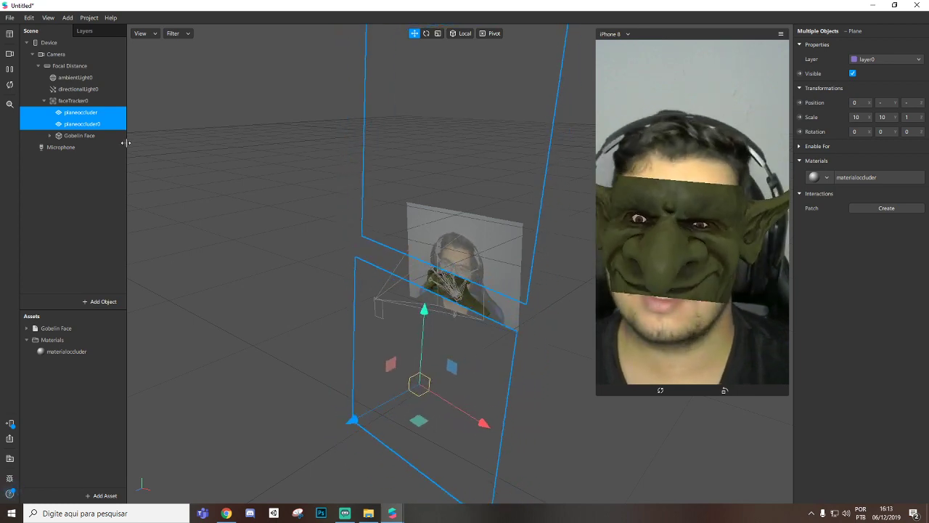
Step: Show the advanced render options of materialoccluder to check its depth test and depth writing settings
left_click(66, 351)
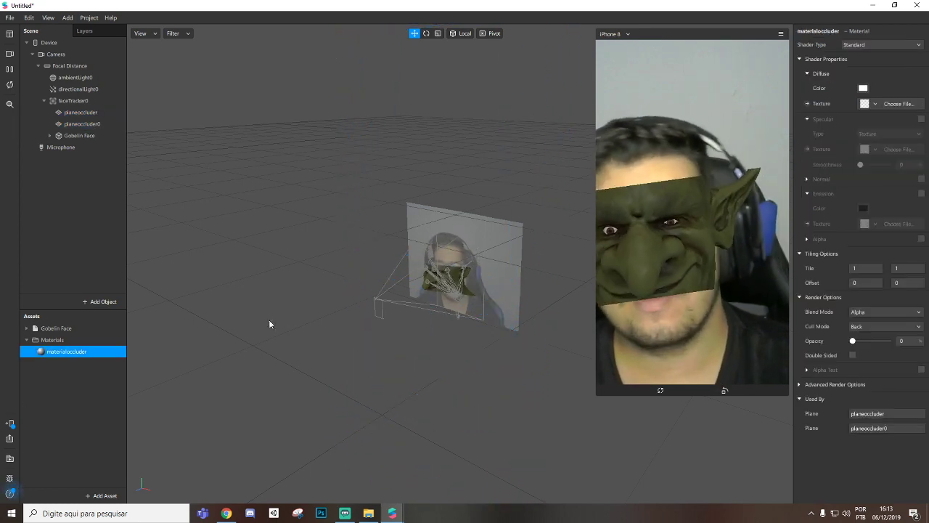
left_click(802, 384)
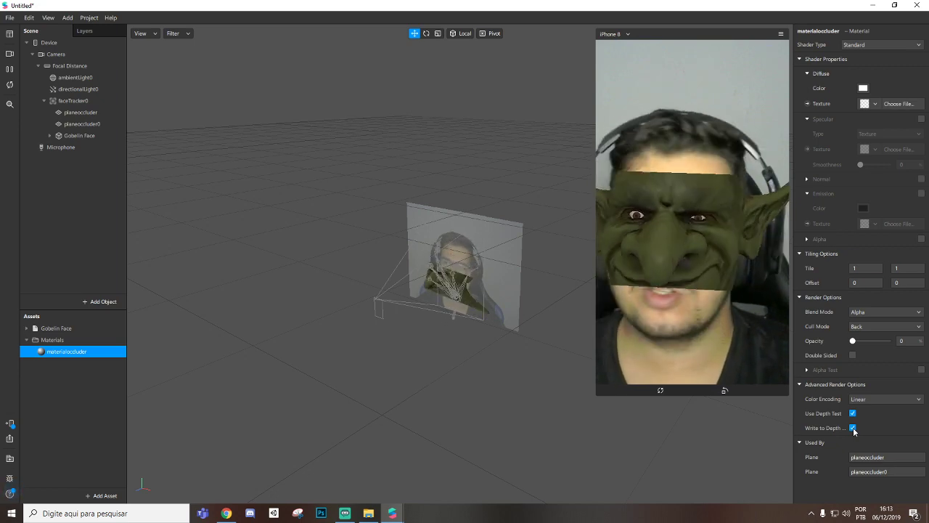
Step: Add a new plane under faceTracker0 and scale it to 10 on both X and Y
left_click(84, 101)
right_click(79, 102)
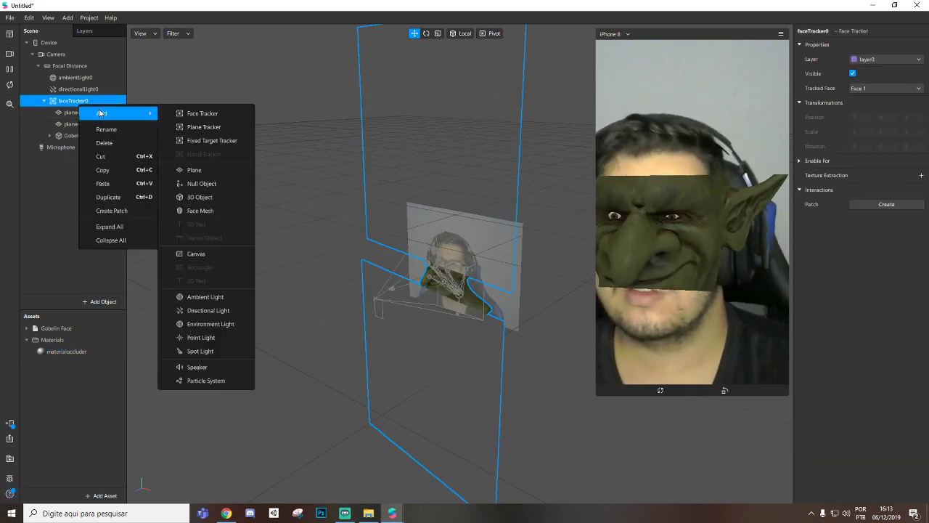
mouse_move(144, 116)
left_click(231, 172)
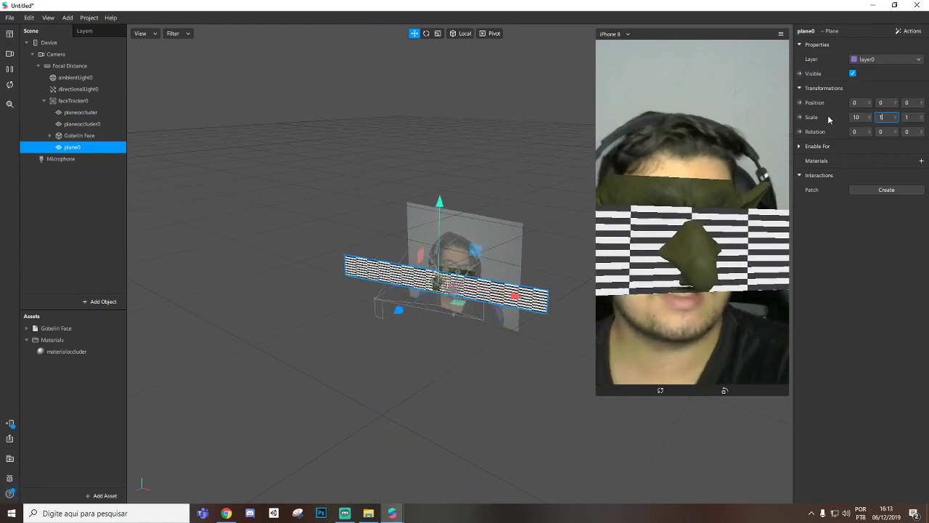
type("10")
key("Return")
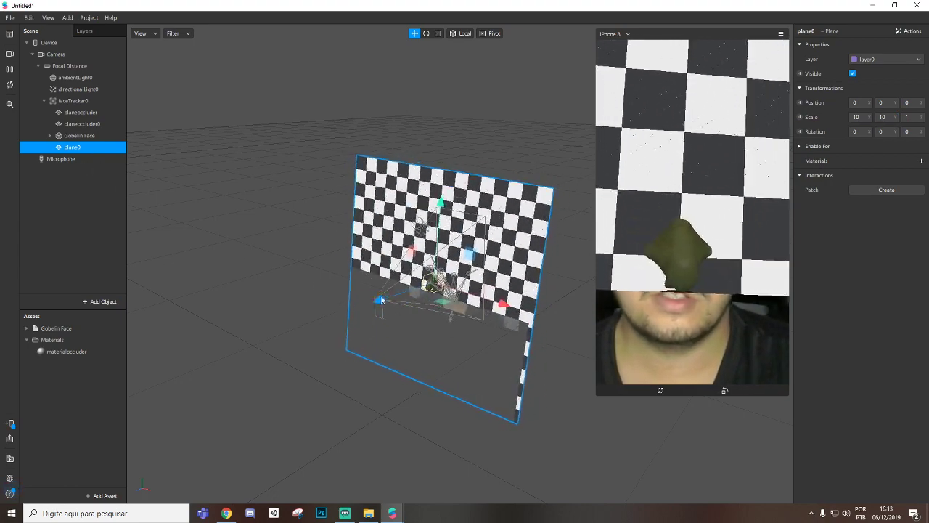
Step: Set the Z position of plane0 to -0,4 so it sits behind the Gobelin Face model
left_click_drag(920, 102, 754, 122)
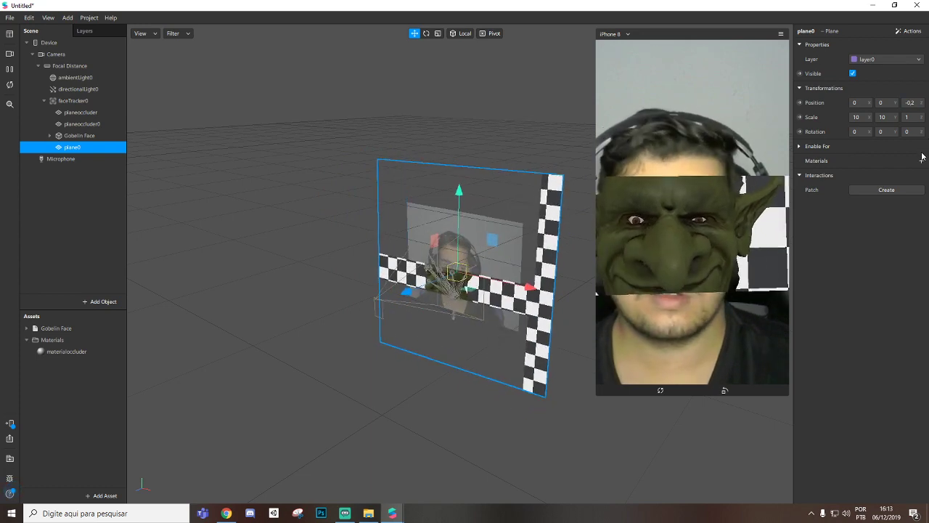
left_click(919, 104)
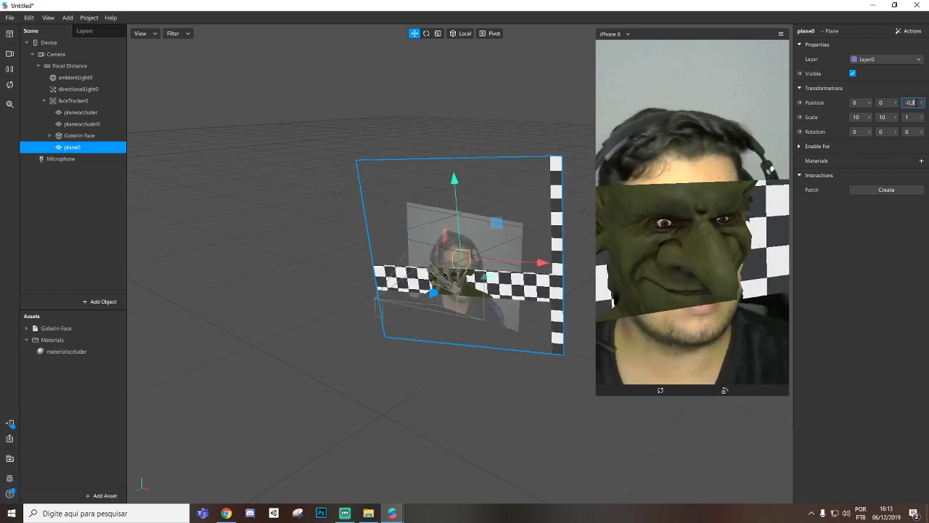
left_click(920, 104)
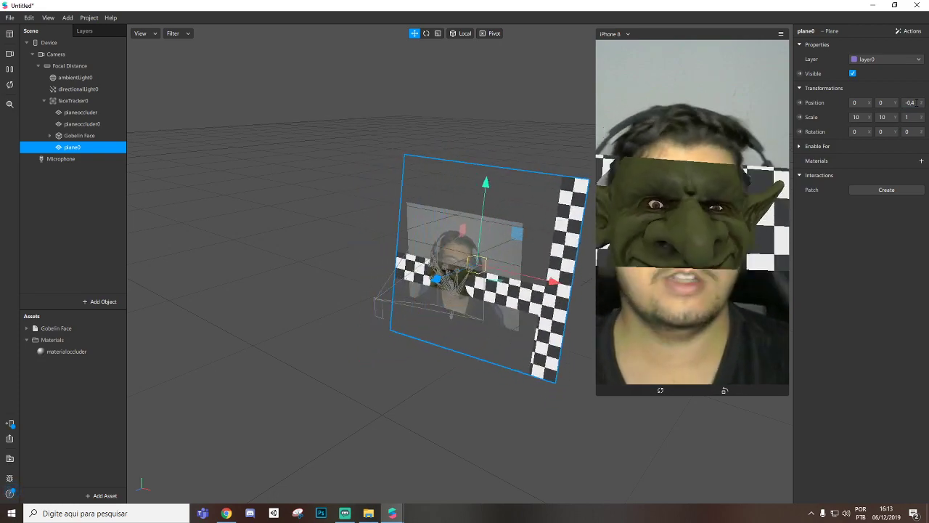
Step: Create a new material for plane0 and rename it materialbackground
left_click(921, 161)
left_click(872, 244)
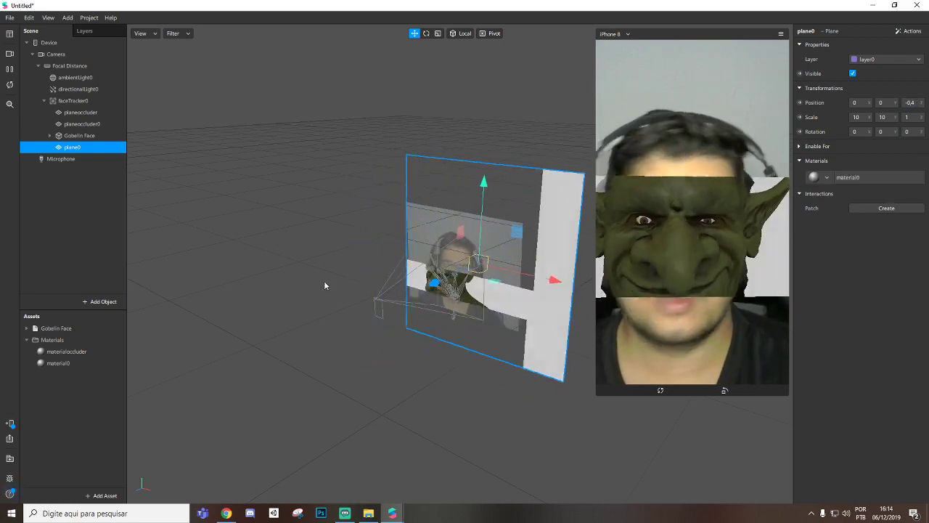
double_click(78, 364)
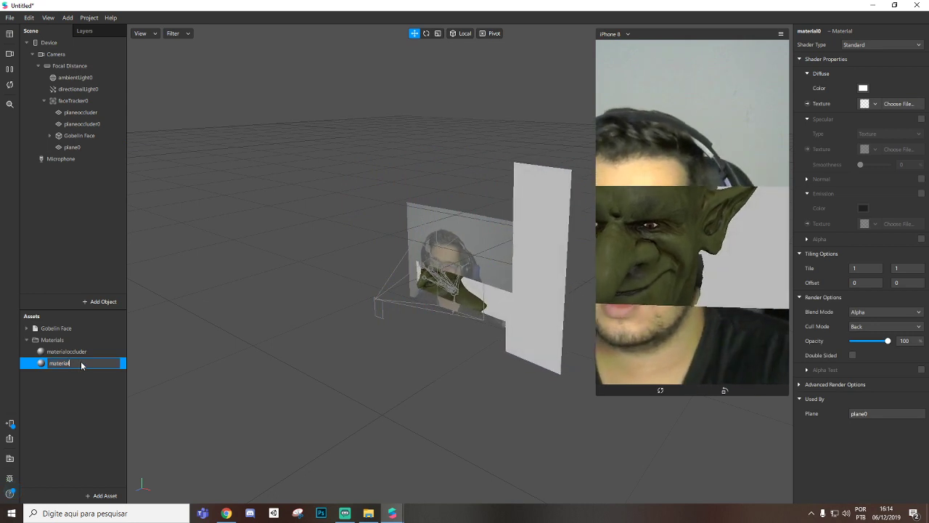
key("BackSpace")
type("ba")
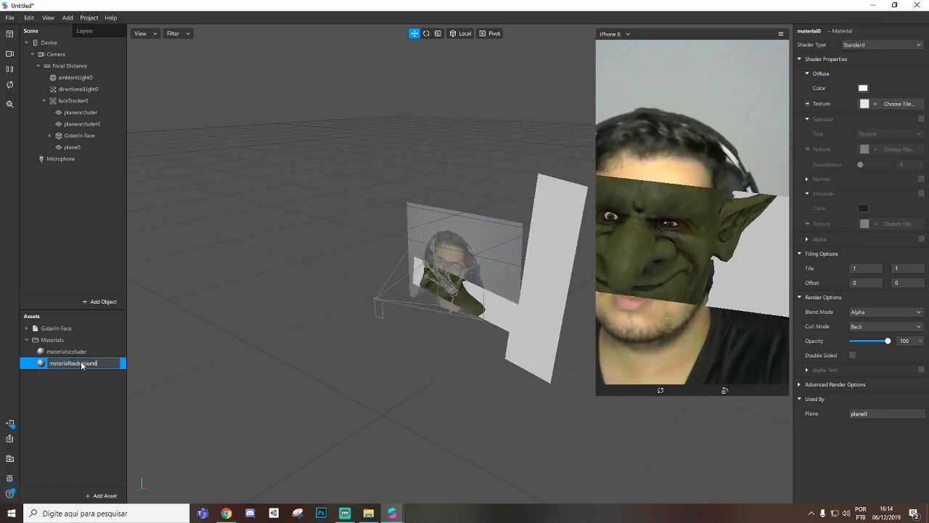
type("ckground")
key("Return")
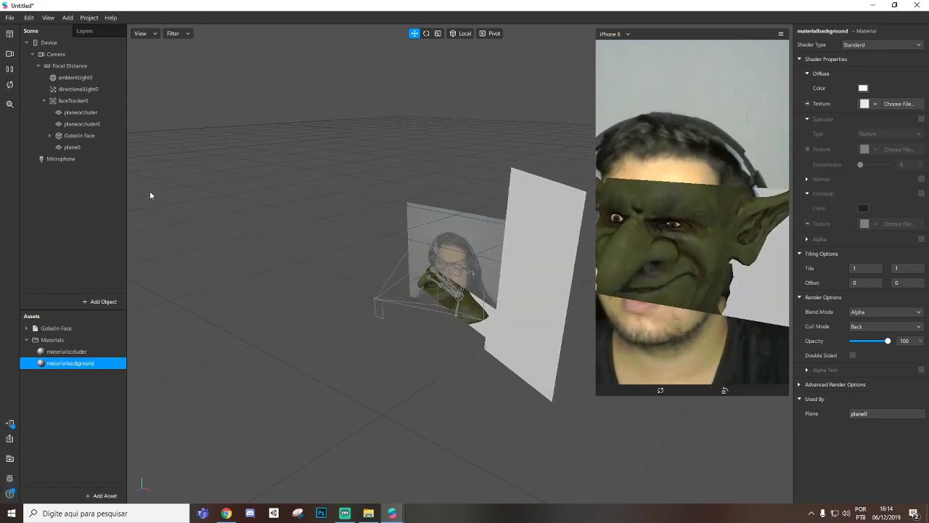
Step: Rename plane0 under faceTracker0 as planebackground
left_click(89, 149)
type("planeback")
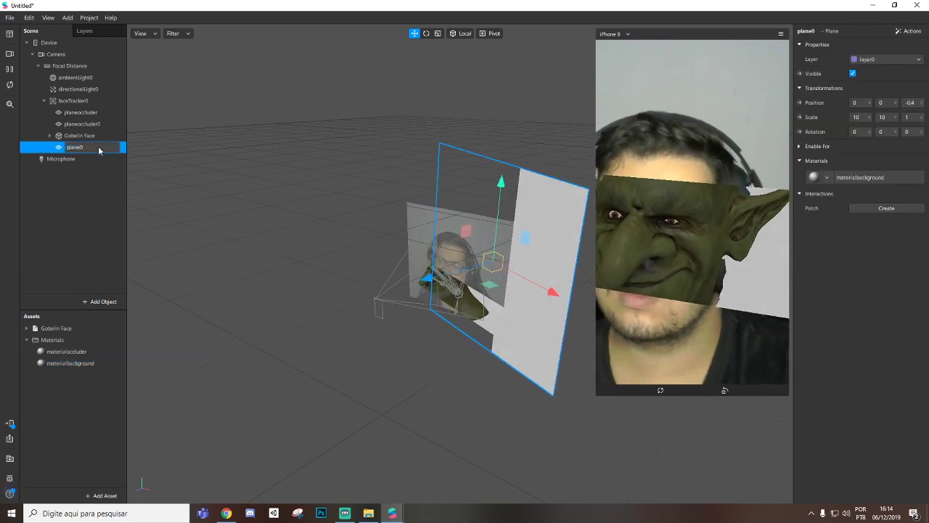
type("ground")
key("Return")
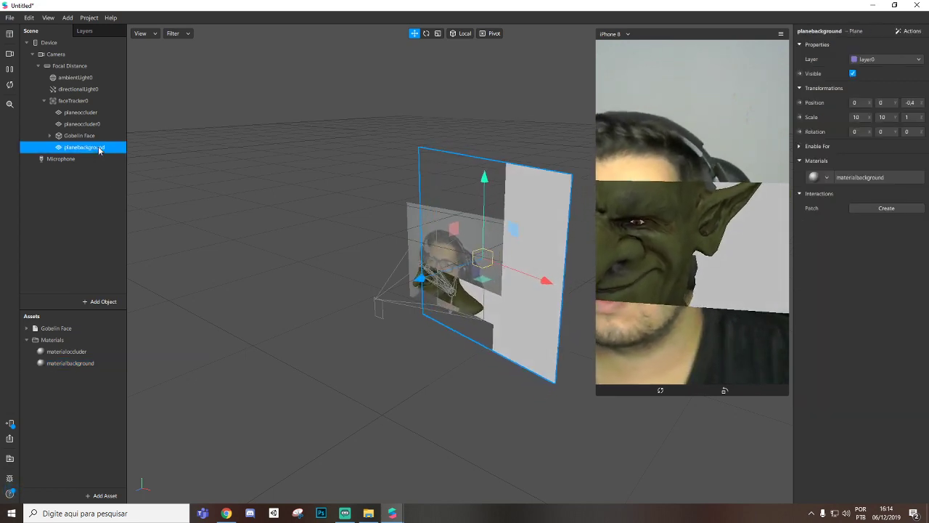
Step: Change materialbackground's shader type to Flat and set its diffuse color to dark red
left_click(859, 177)
left_click(875, 44)
left_click(863, 58)
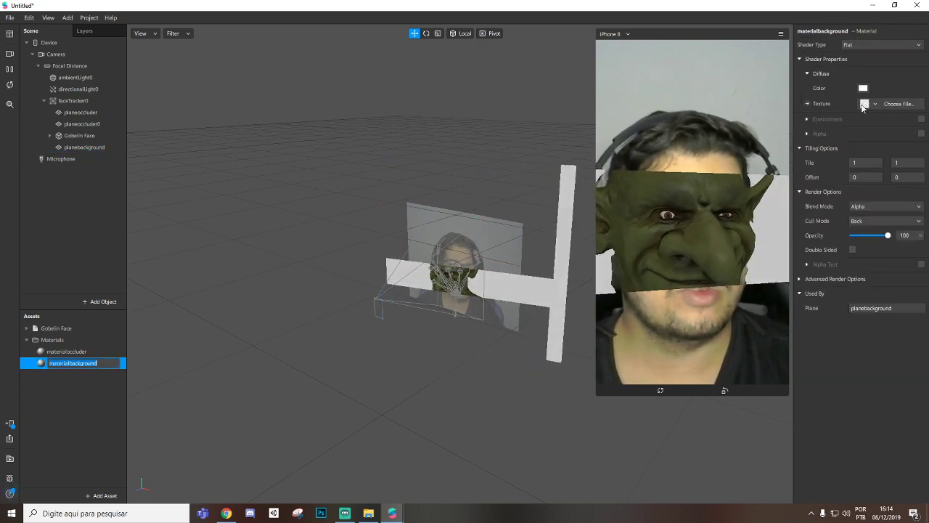
left_click(863, 88)
left_click(364, 177)
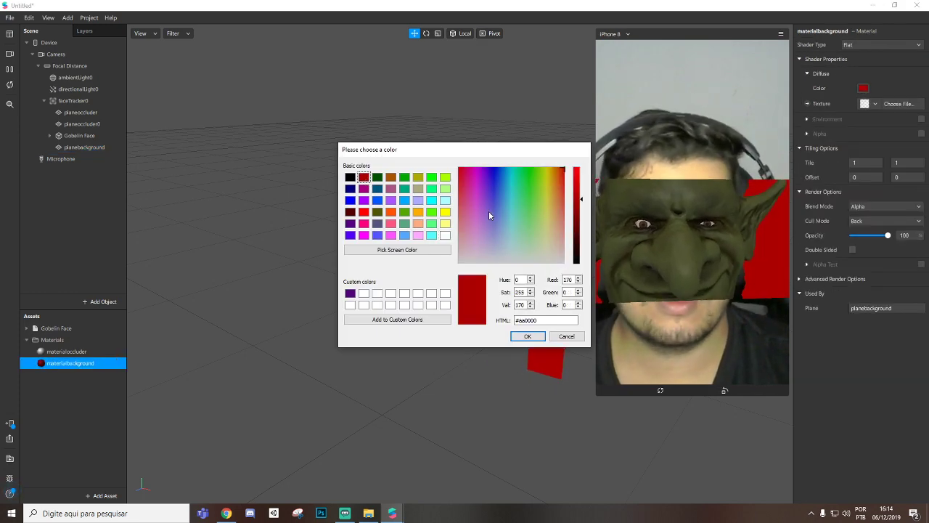
left_click(529, 336)
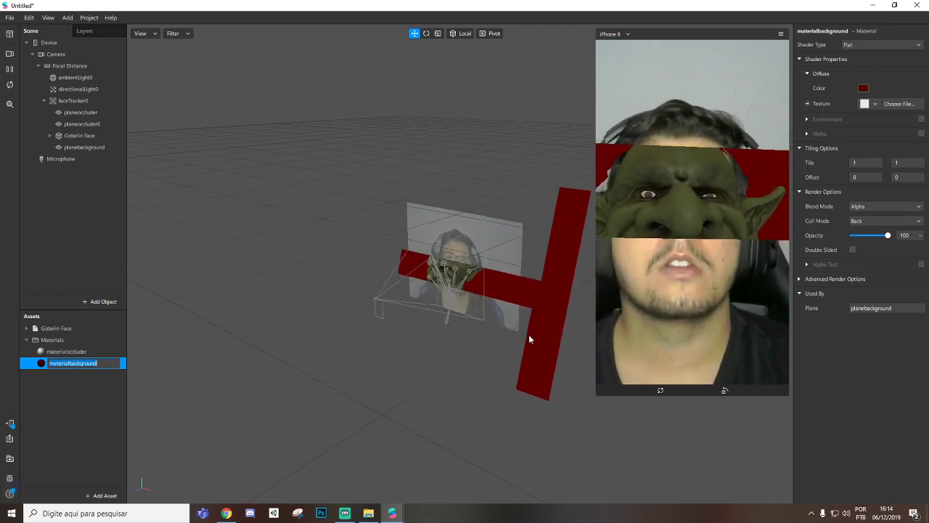
Step: Compare the depth settings of materialoccluder and materialbackground, toggling the latter's depth test off and on, and inspect planebackground's placement behind the model
key("Up")
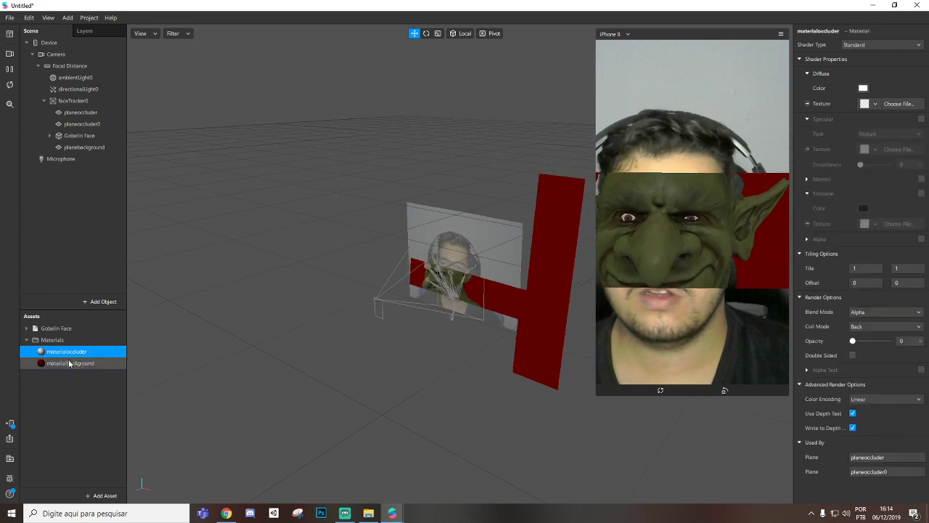
left_click(69, 363)
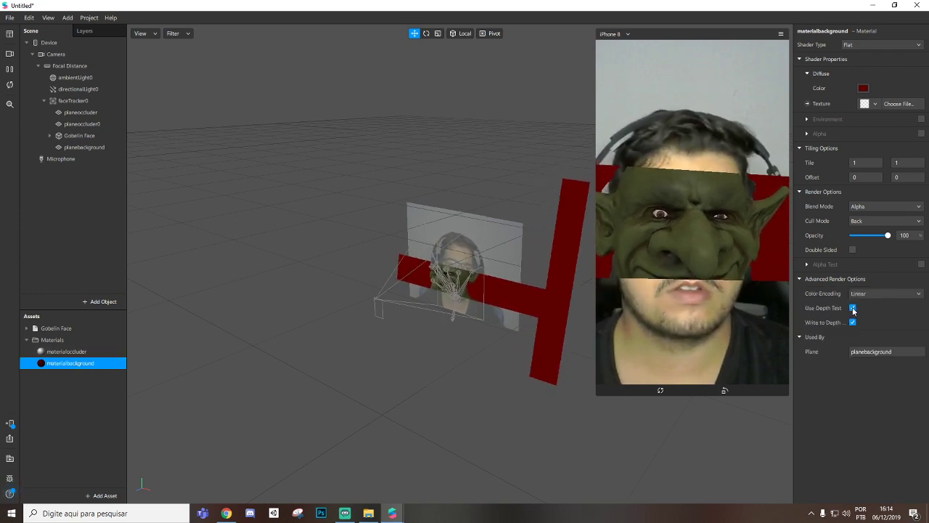
left_click(853, 308)
left_click(853, 308)
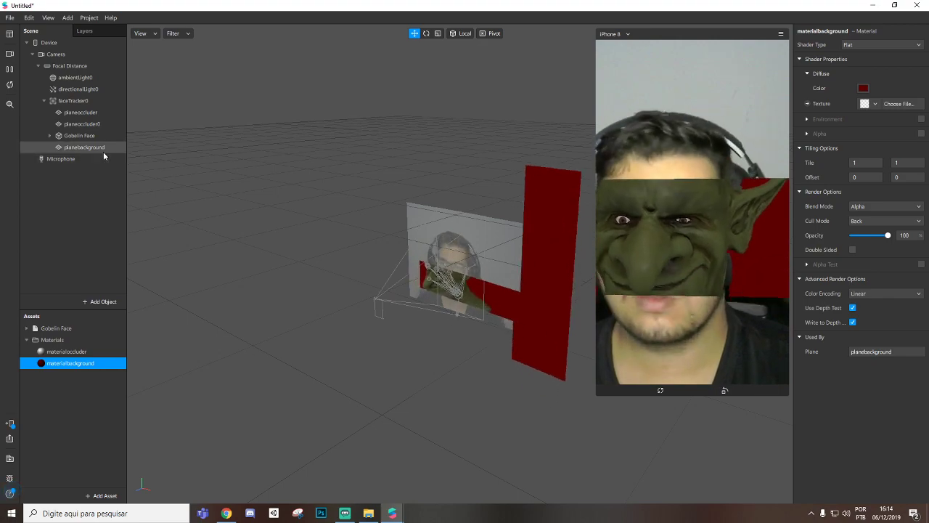
double_click(84, 147)
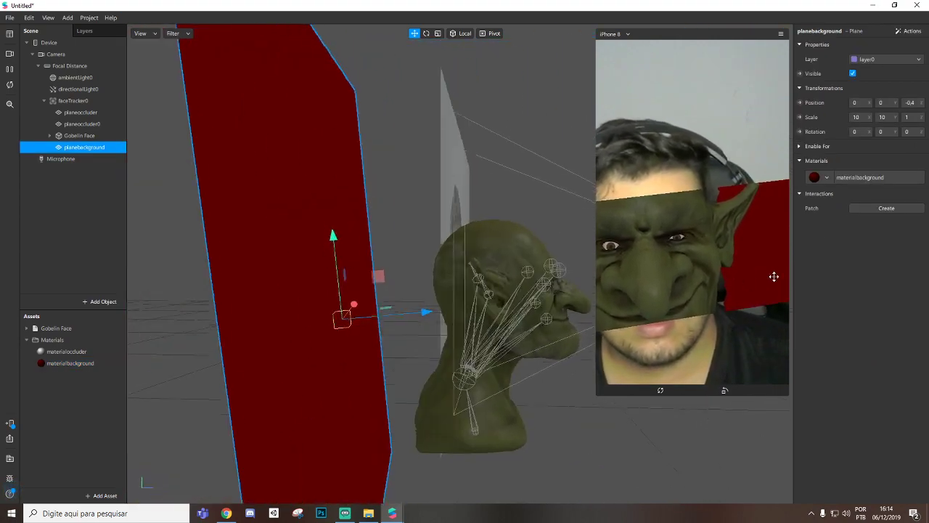
Step: Turn off depth buffer writing for the Gobelin Face's Hair material in its advanced render options
left_click(29, 329)
left_click(57, 339)
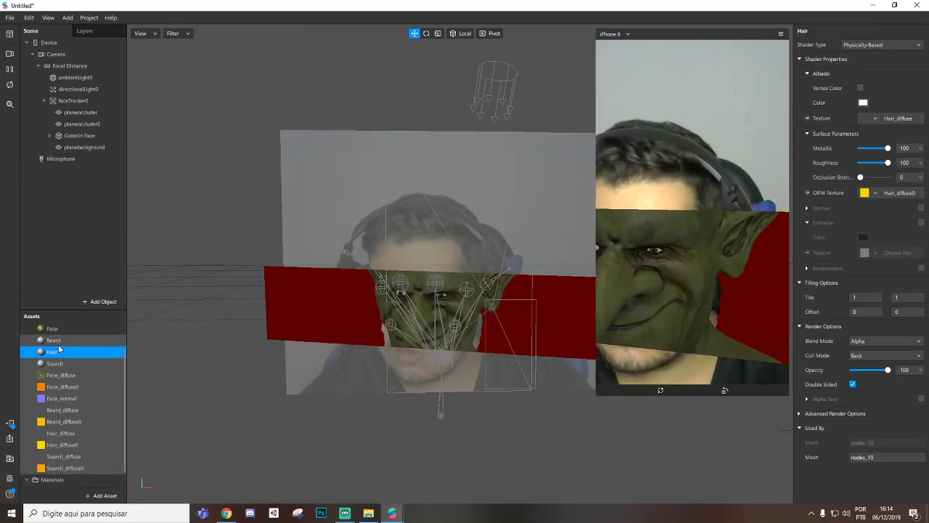
left_click(52, 351)
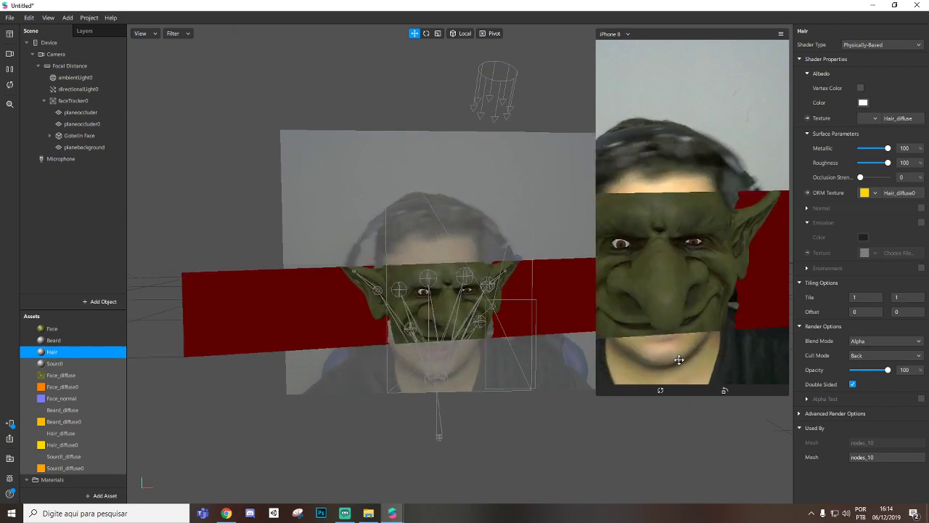
left_click(801, 413)
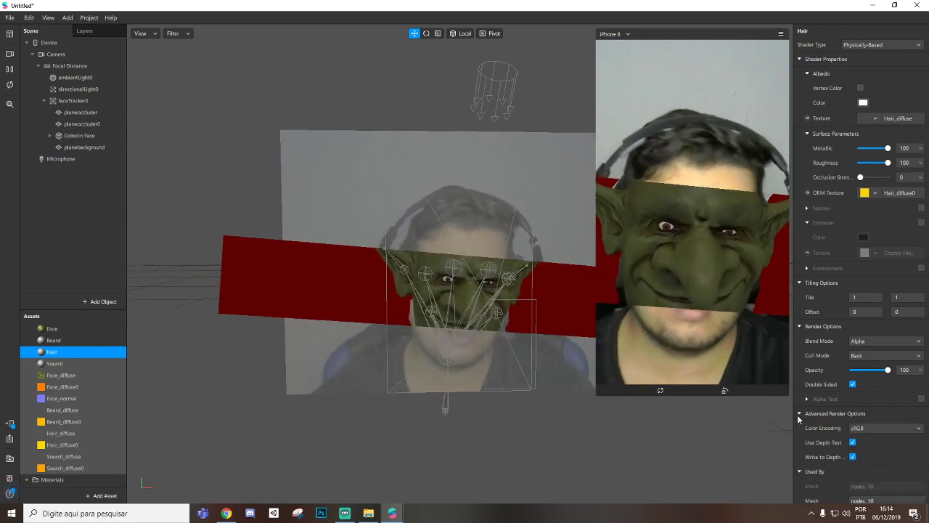
left_click(853, 458)
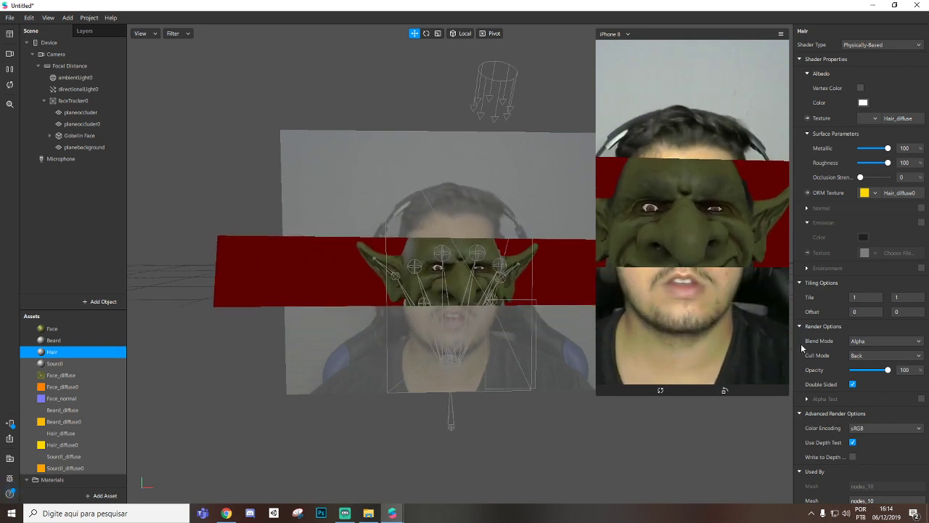
Step: Turn off depth buffer writing for the Gobelin Face's Beard material while keeping its depth test enabled
left_click(67, 363)
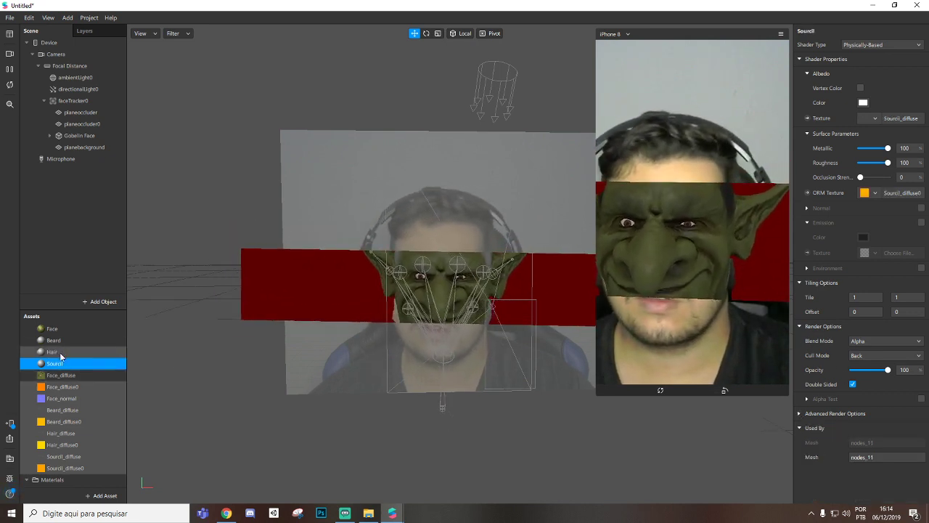
left_click(58, 340)
left_click(799, 413)
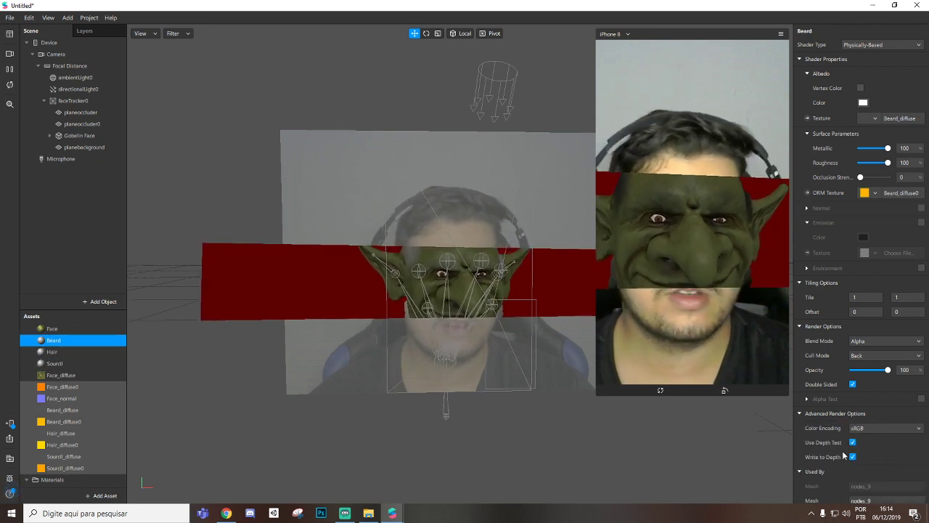
left_click(853, 457)
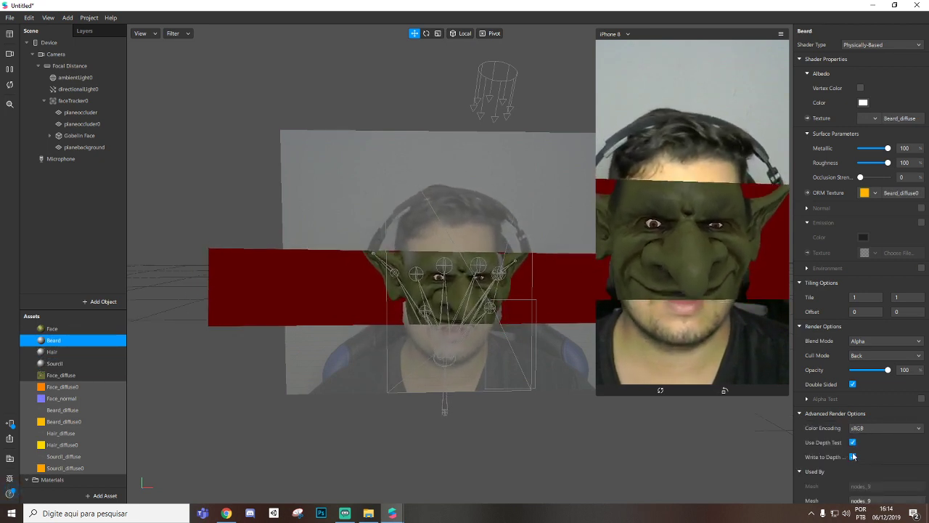
left_click(853, 442)
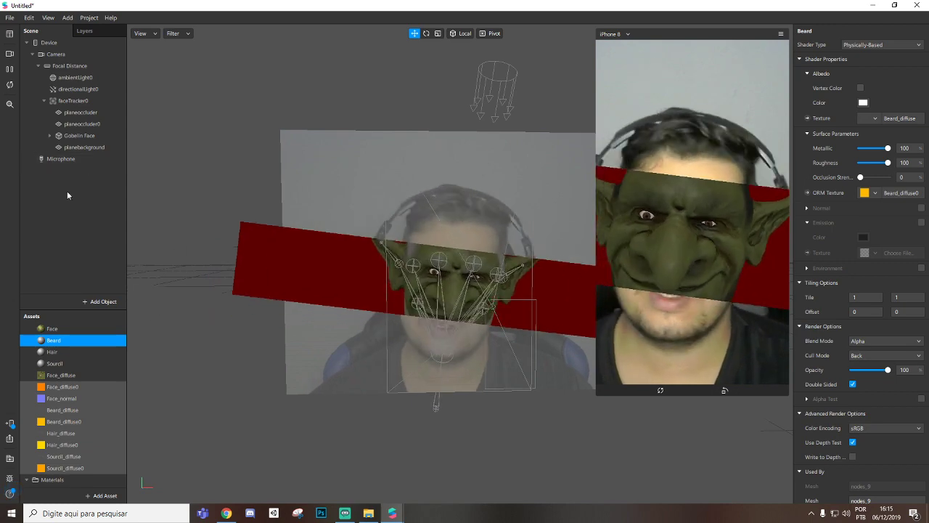
Step: Add a particle system as a child of faceTracker0
left_click(73, 100)
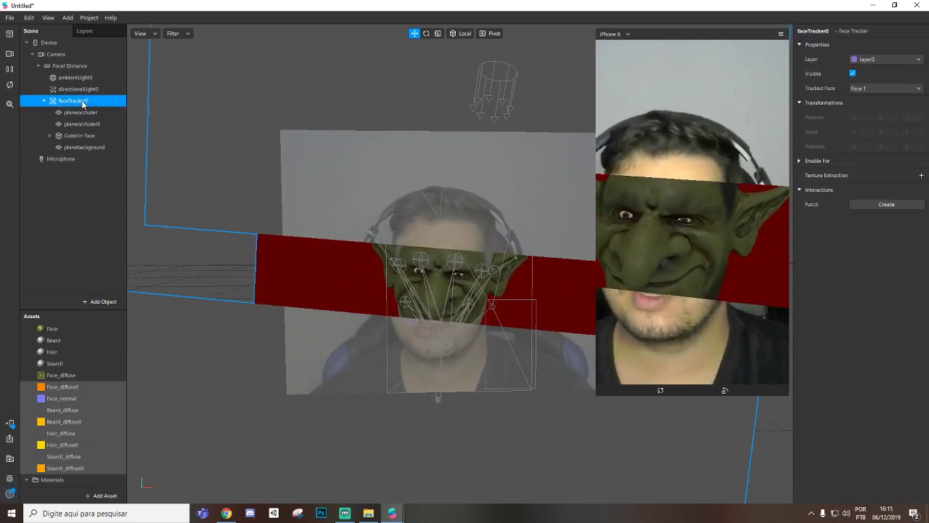
right_click(82, 101)
mouse_move(153, 111)
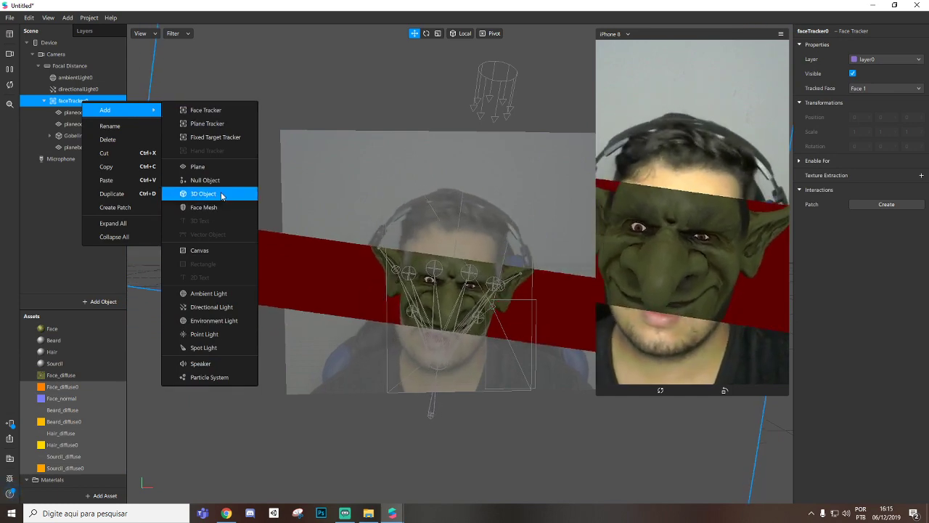
left_click(232, 377)
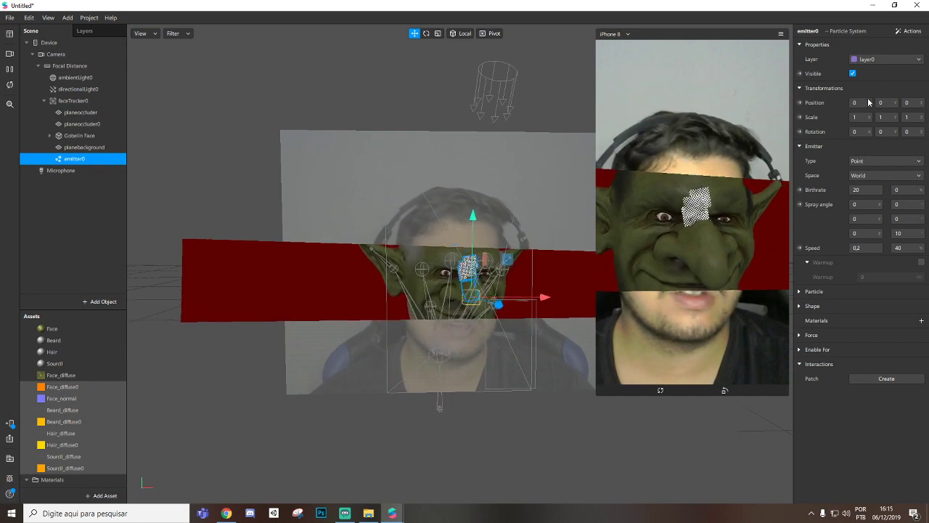
Step: Set the particle emitter's X position to 0,3 and its Z rotation to 90 so particles travel sideways across the face
left_click_drag(867, 102, 745, 101)
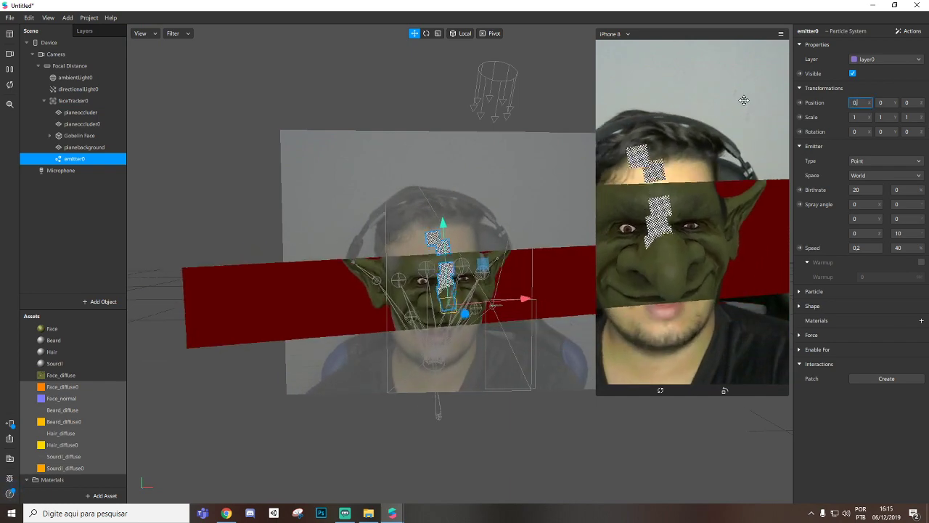
type("0.3")
key("Return")
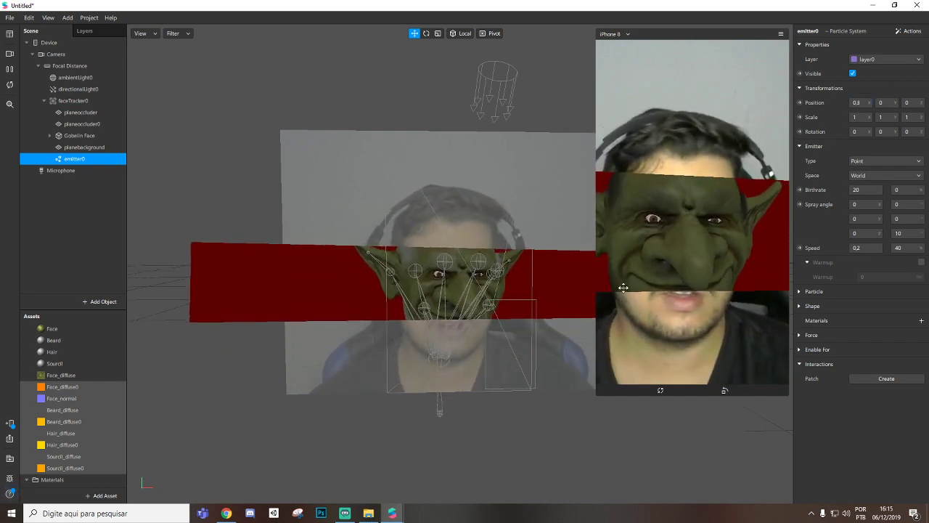
scroll(565, 334, "down", 5)
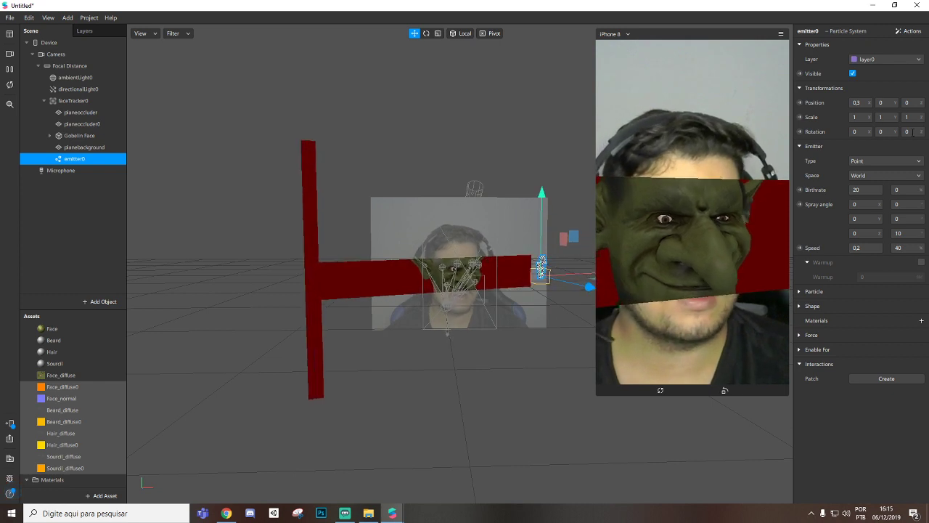
left_click_drag(913, 132, 820, 129)
type("90")
key("Return")
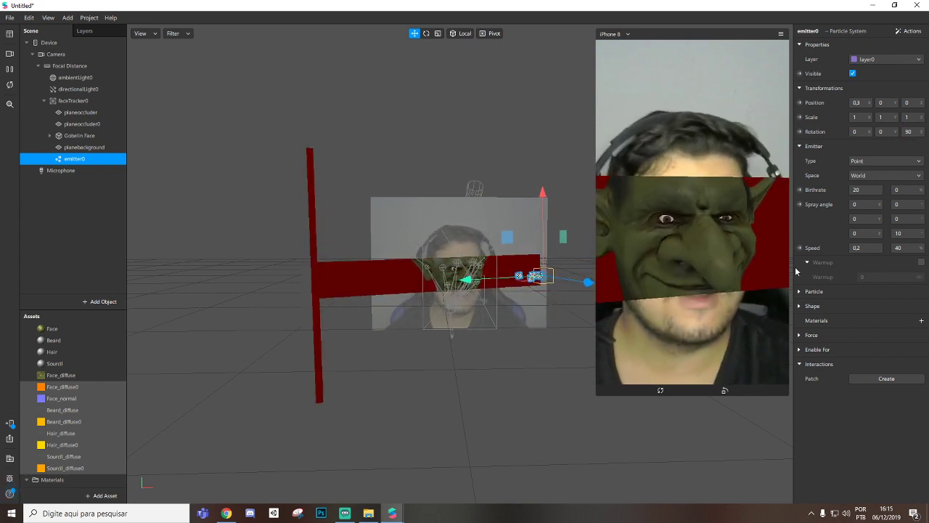
Step: Set the lifespan of emitter0's particles to 8 seconds
left_click(800, 292)
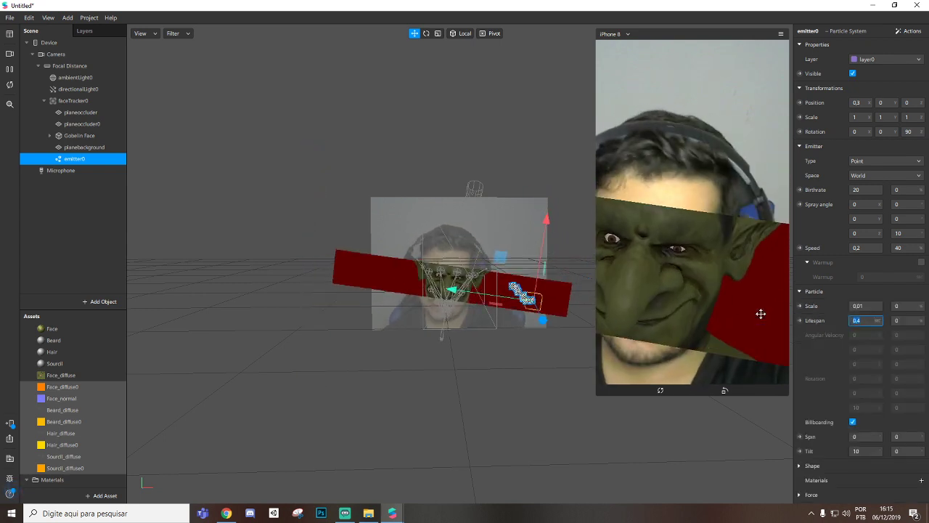
type("8")
key("Return")
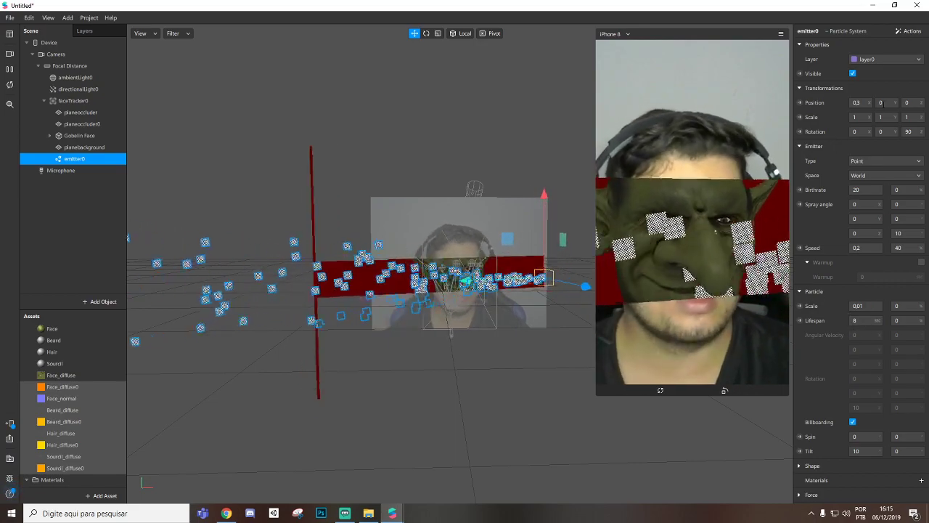
Step: Set emitter0's Y position to 0,03 and Z position to -0,1, and change its emitter type to Plane
type("04")
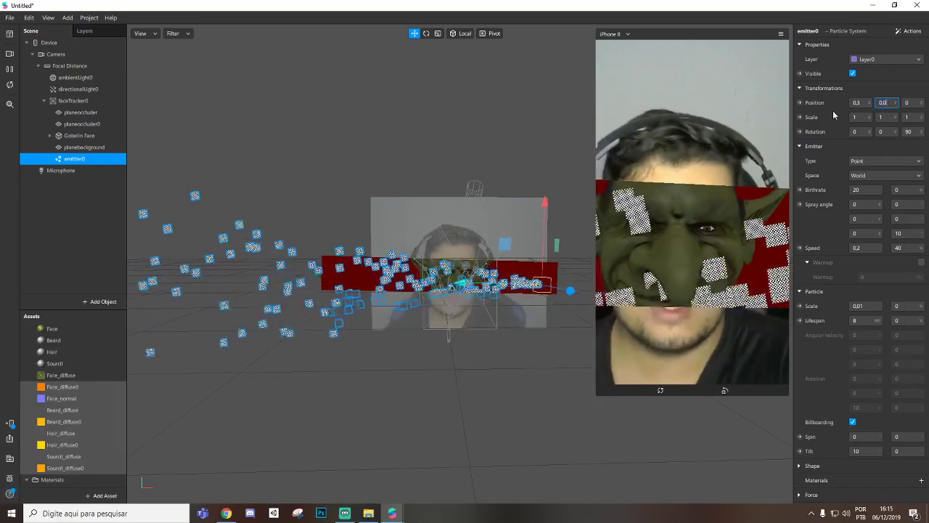
key("Return")
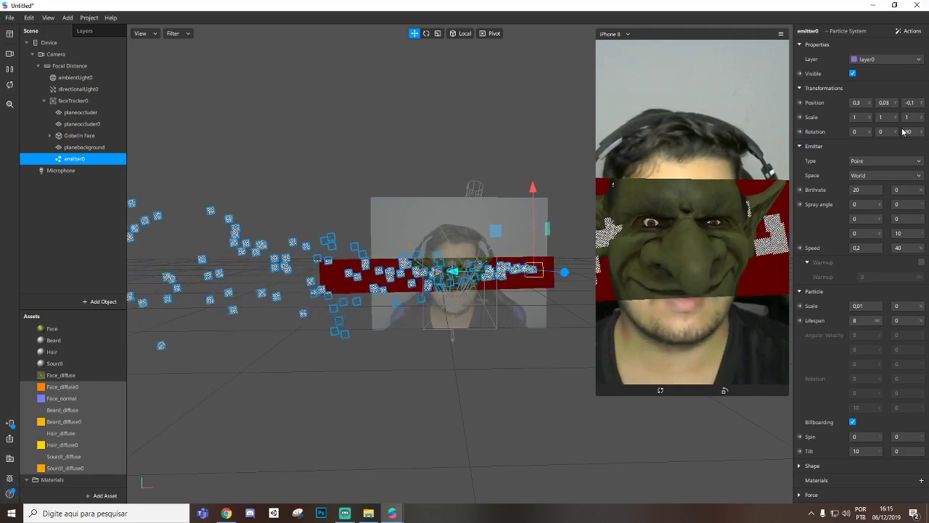
left_click(883, 161)
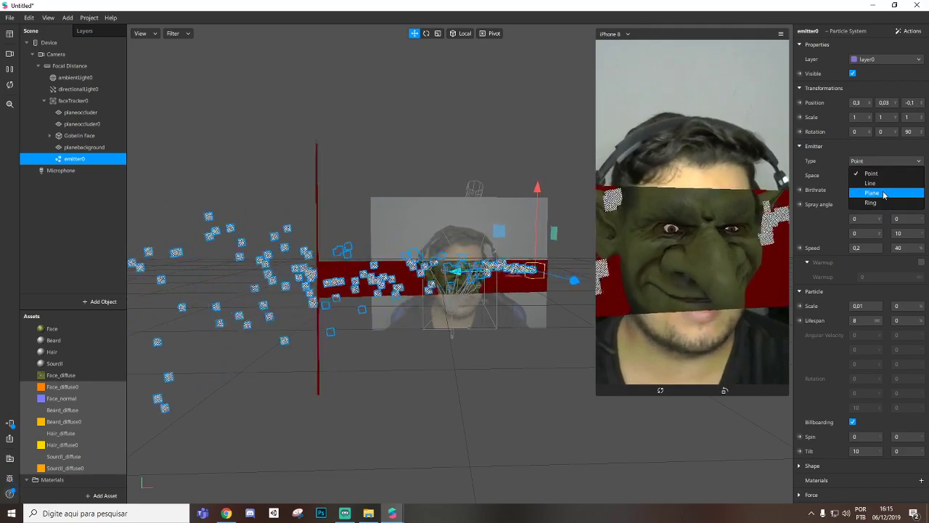
left_click(872, 193)
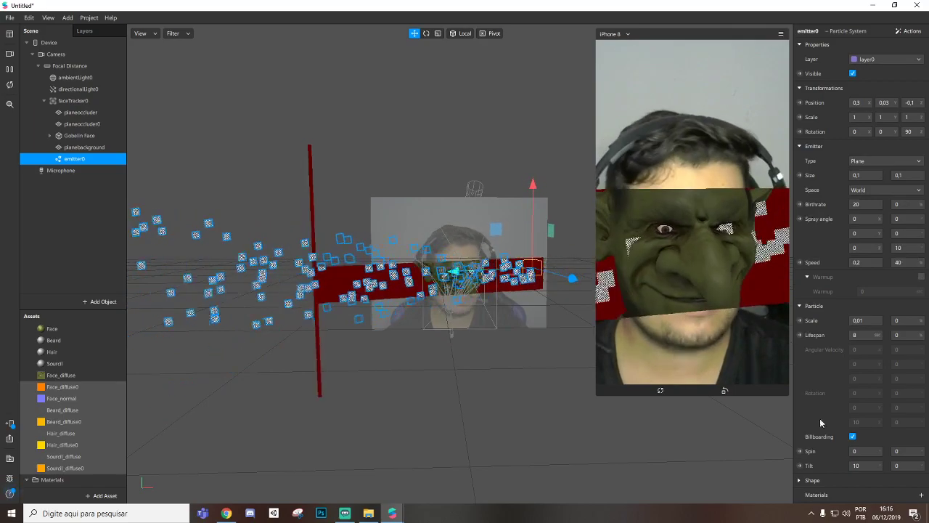
Step: Create a new material for the emitter0 particle system
scroll(844, 430, "down", 2)
left_click(916, 440)
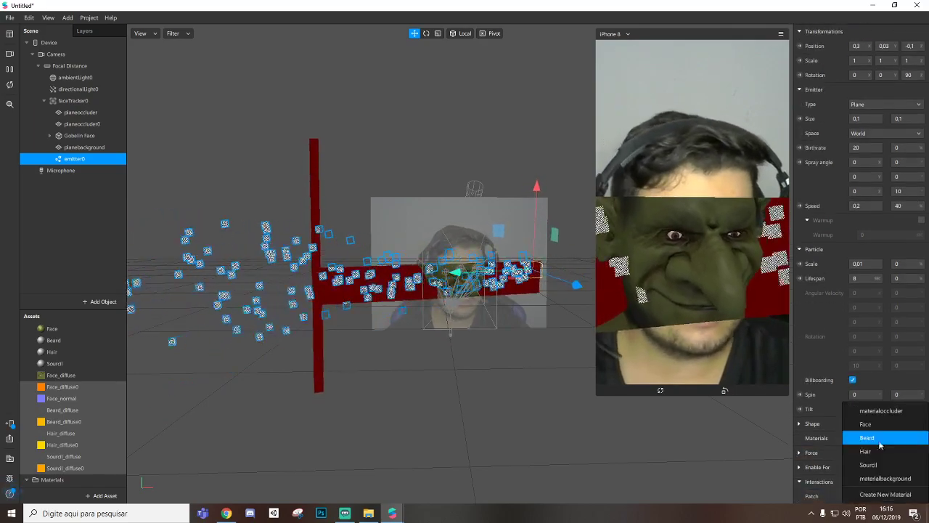
left_click(880, 493)
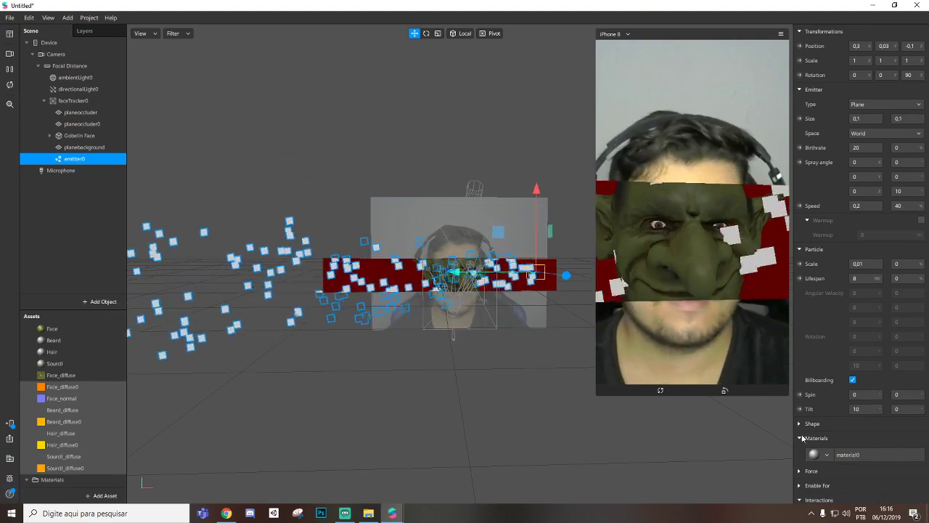
Step: Set the particle scale of emitter0 to 0,0005
scroll(853, 285, "up", 2)
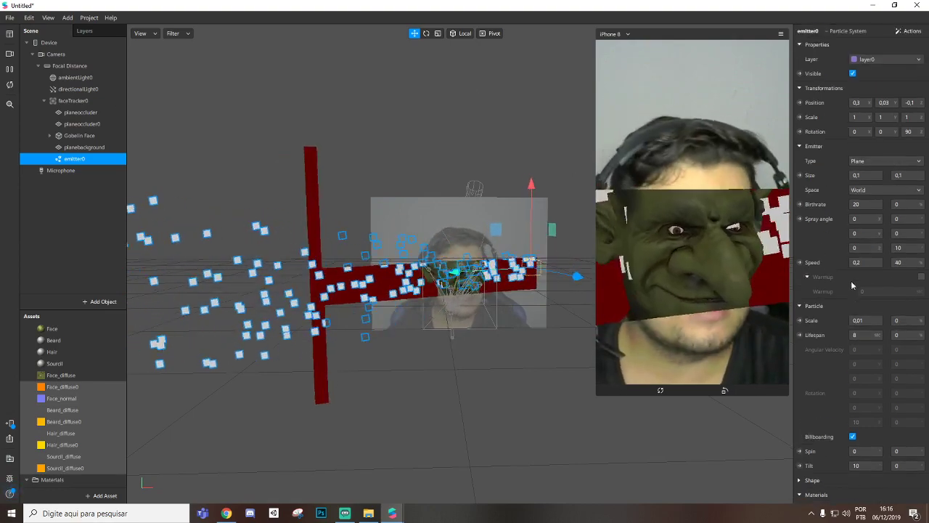
left_click(875, 320)
type("0,0")
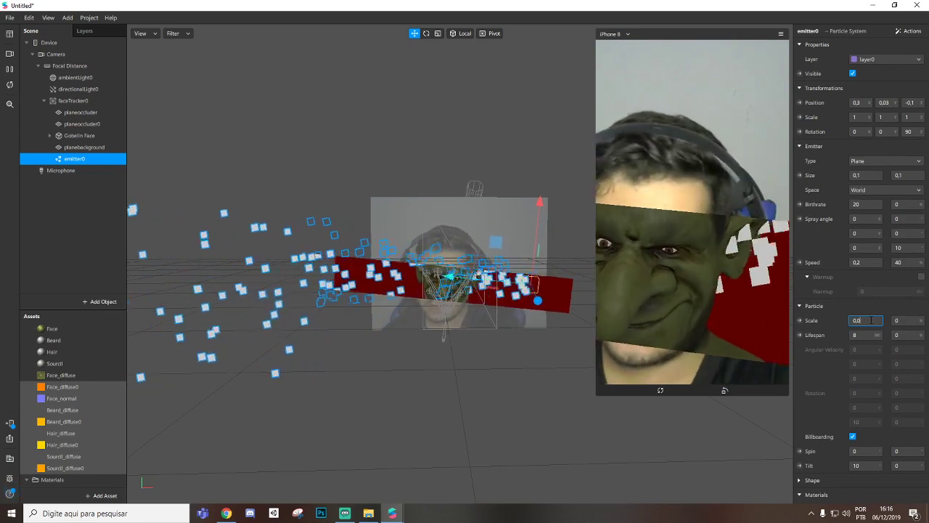
type("001")
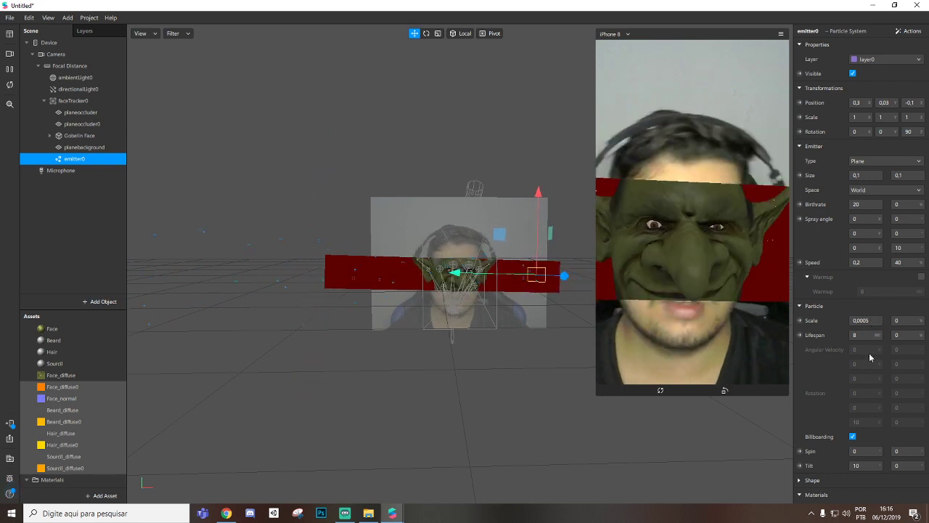
Step: Open the material assigned to emitter0 and set its blend mode to Add
scroll(867, 248, "down", 2)
left_click(859, 439)
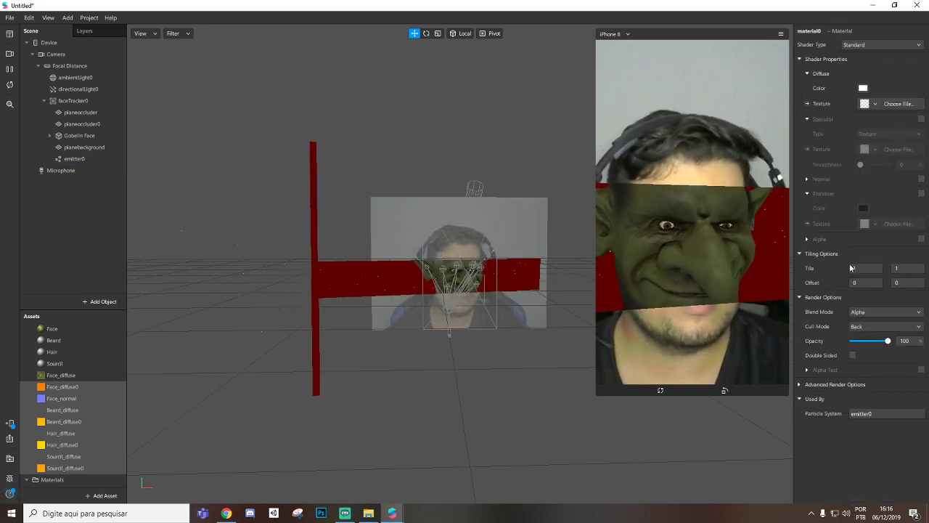
left_click(884, 312)
left_click(870, 325)
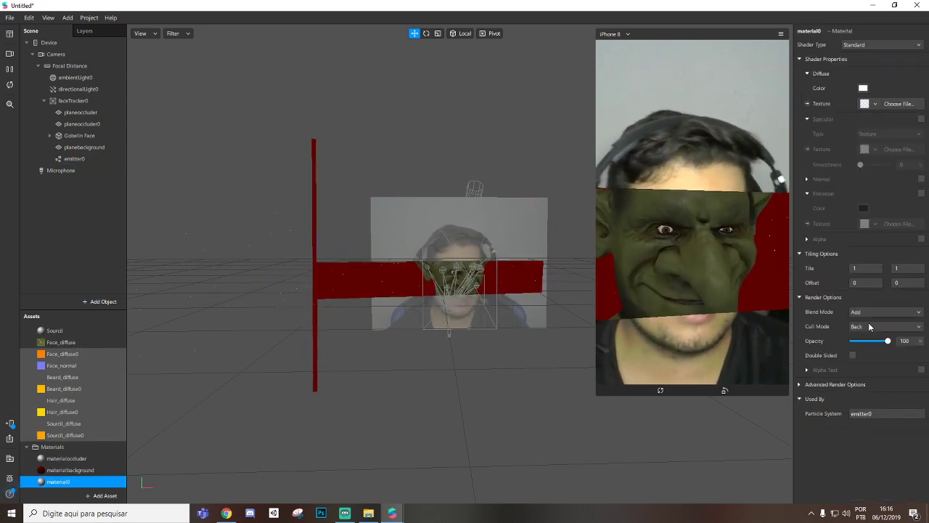
Step: Set the diffuse color of the particle material to yellowish orange and expand its advanced render options
left_click(863, 88)
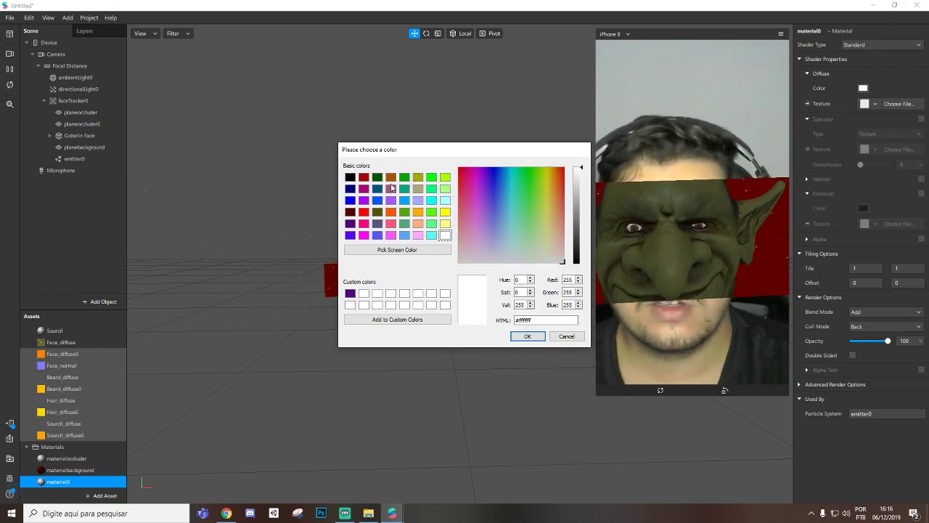
left_click(390, 212)
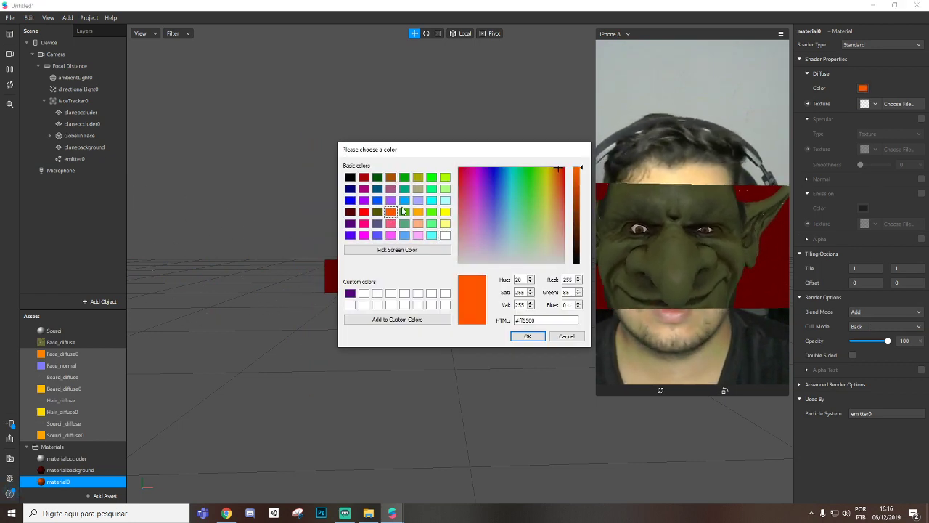
left_click(526, 336)
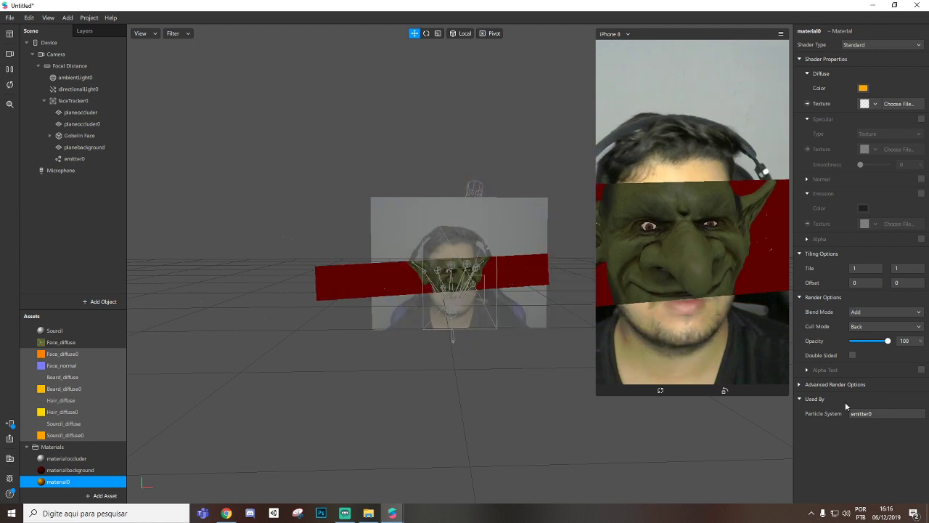
left_click(799, 385)
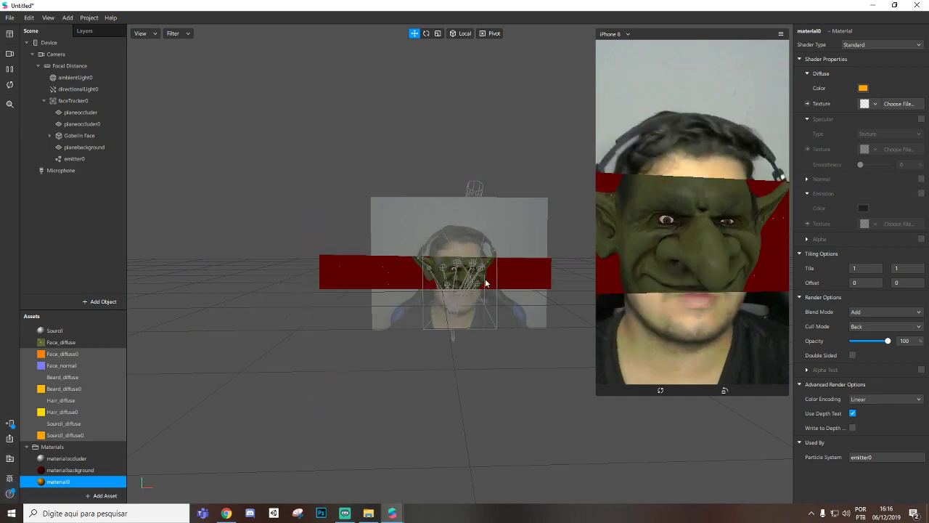
Step: Examine emitter0's particles against the red plane up close in the viewport and in an enlarged phone preview
scroll(388, 289, "up", 3)
scroll(346, 313, "up", 2)
scroll(545, 275, "down", 4)
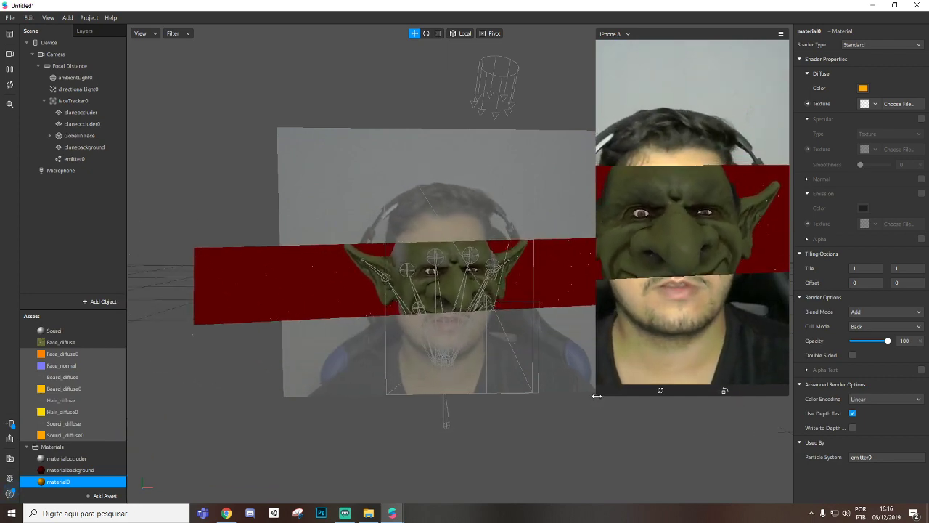
left_click_drag(596, 395, 662, 276)
left_click(101, 158)
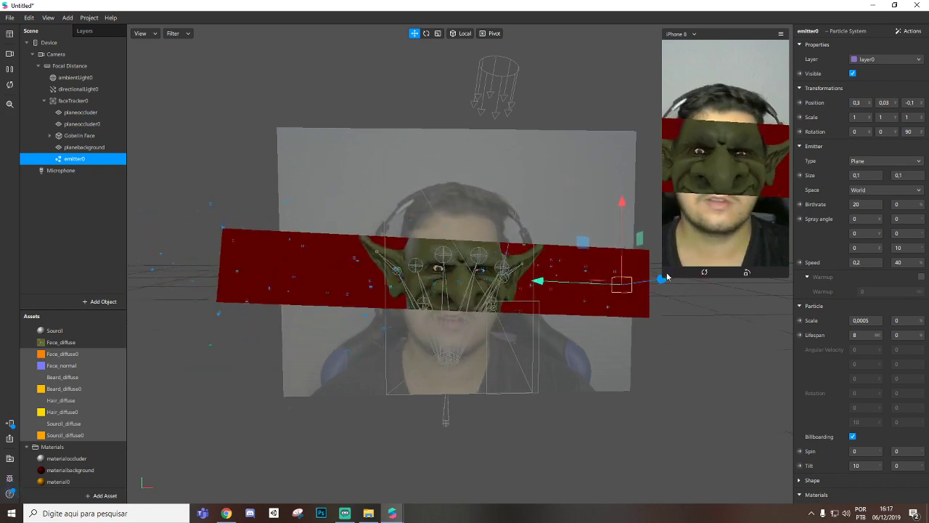
left_click_drag(663, 274, 555, 465)
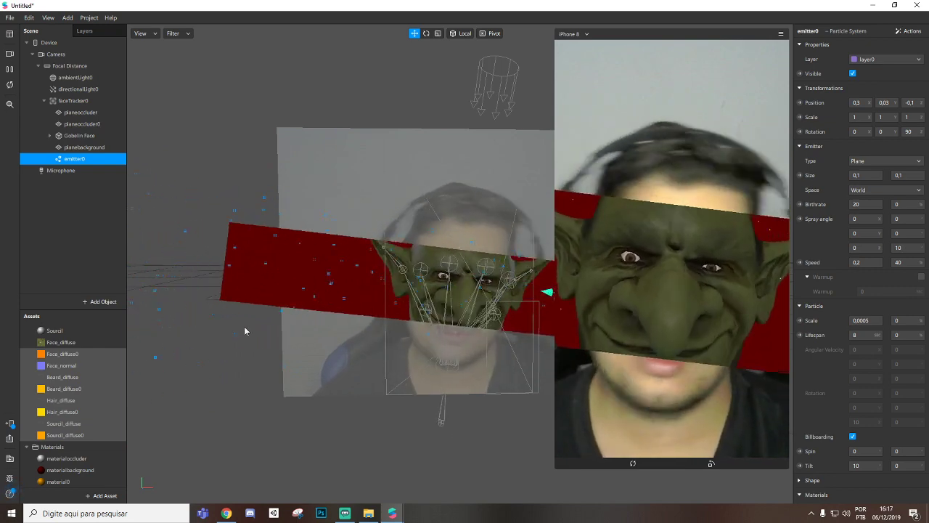
left_click(89, 235)
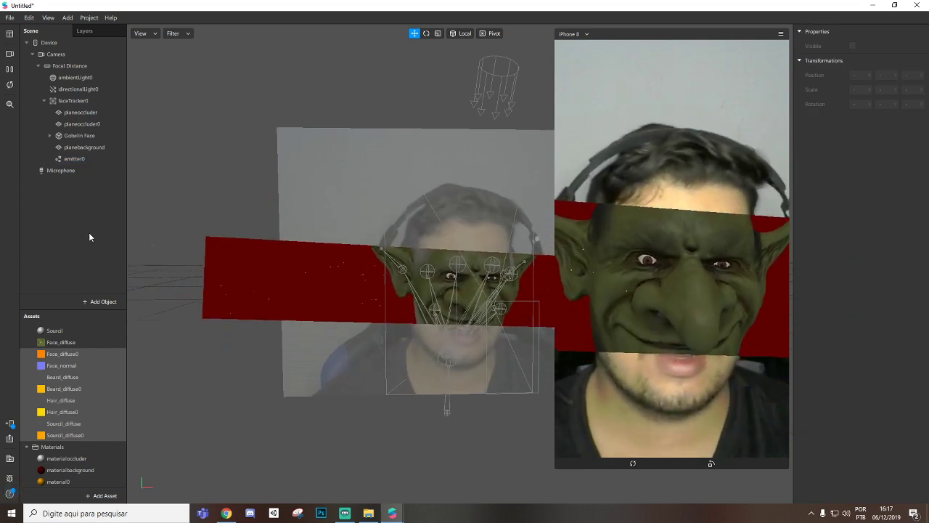